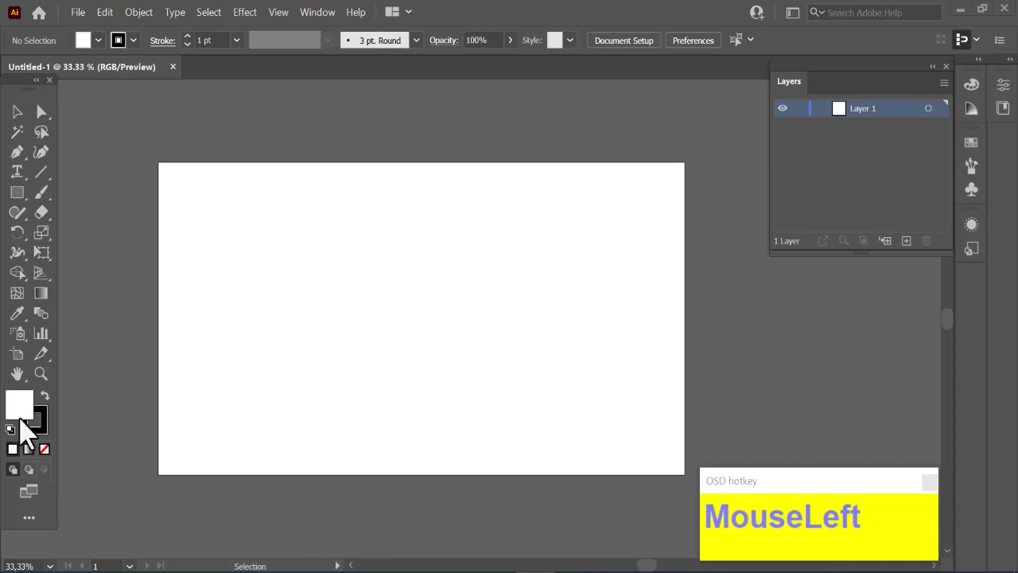
Step: Create a 350 by 350 px square with no fill on the artboard
click(44, 448)
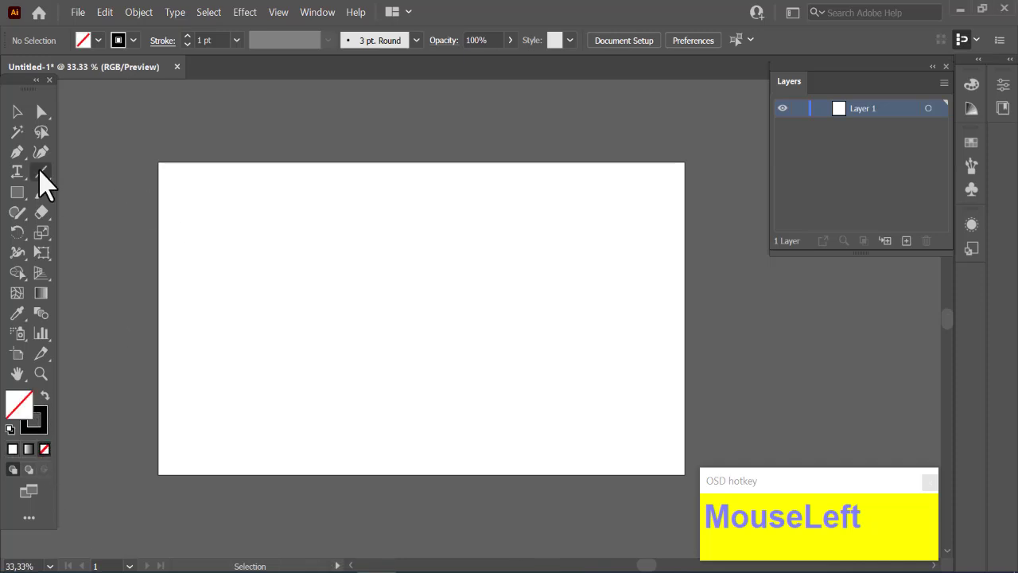
click(18, 193)
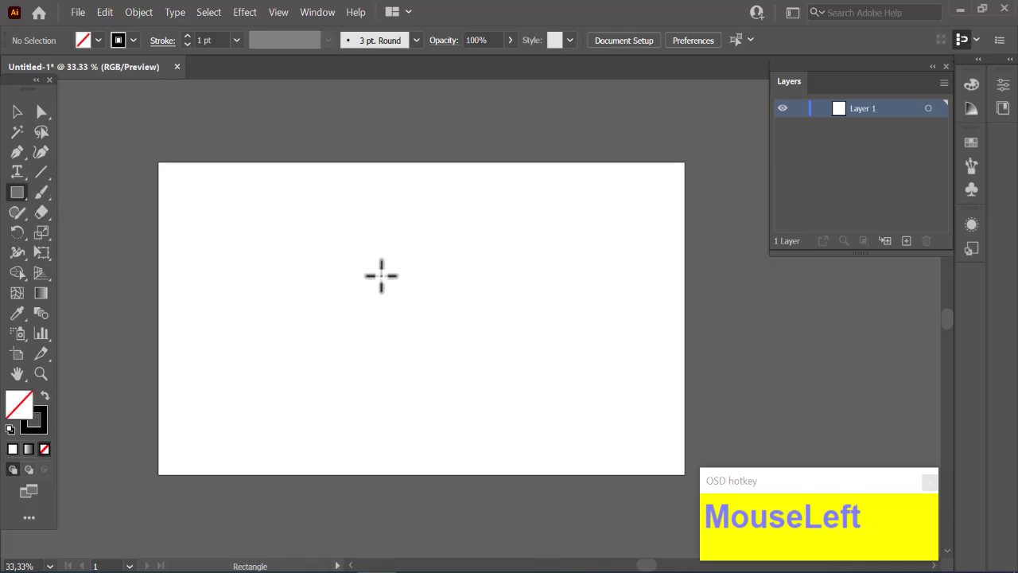
click(381, 275)
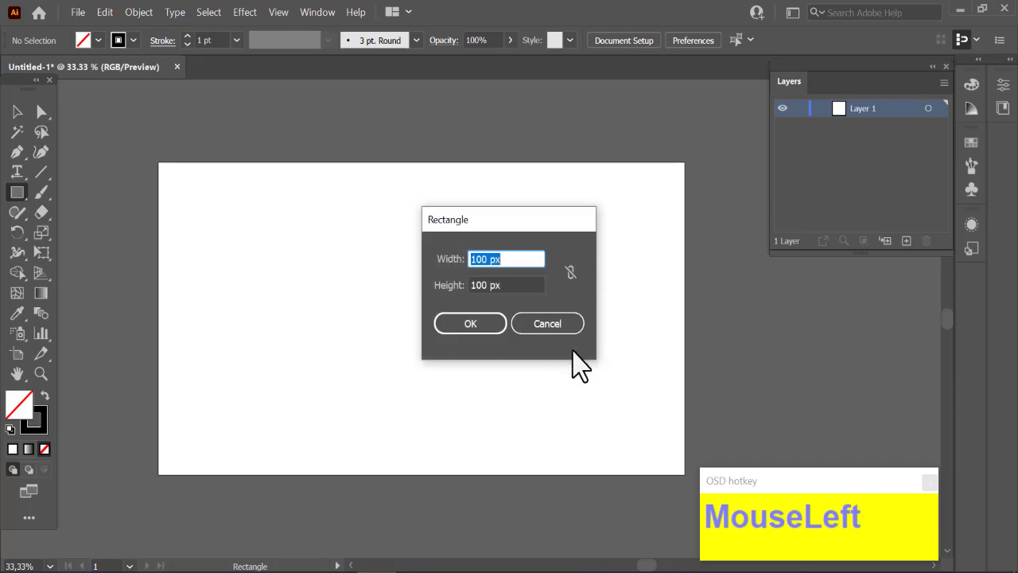
text(350)
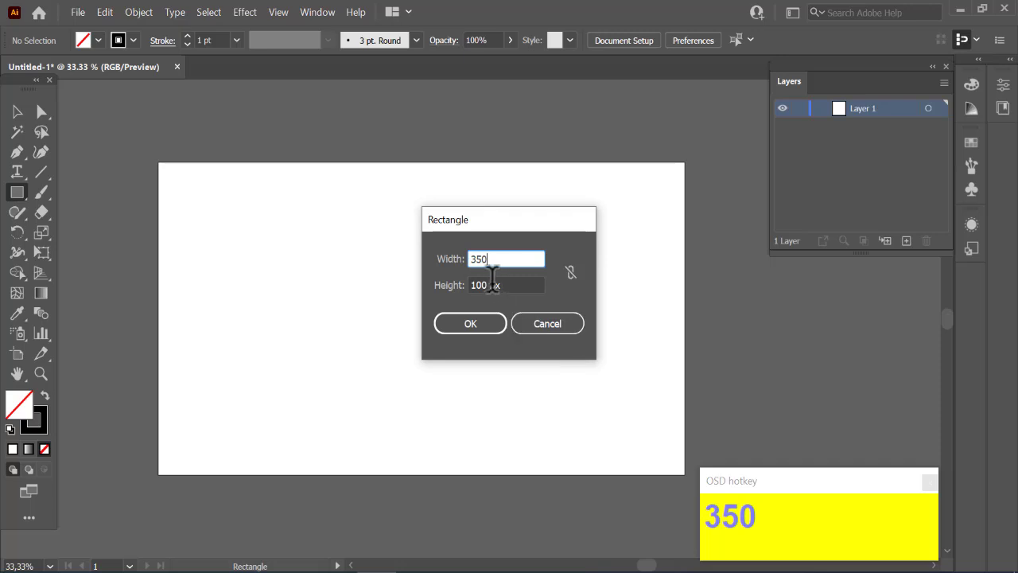
drag(487, 285, 459, 286)
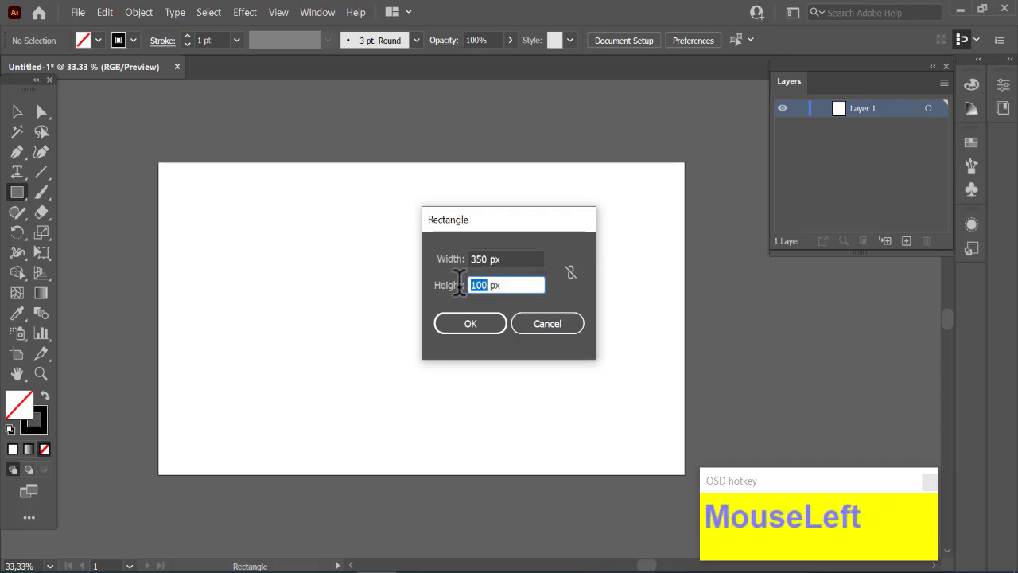
text(35)
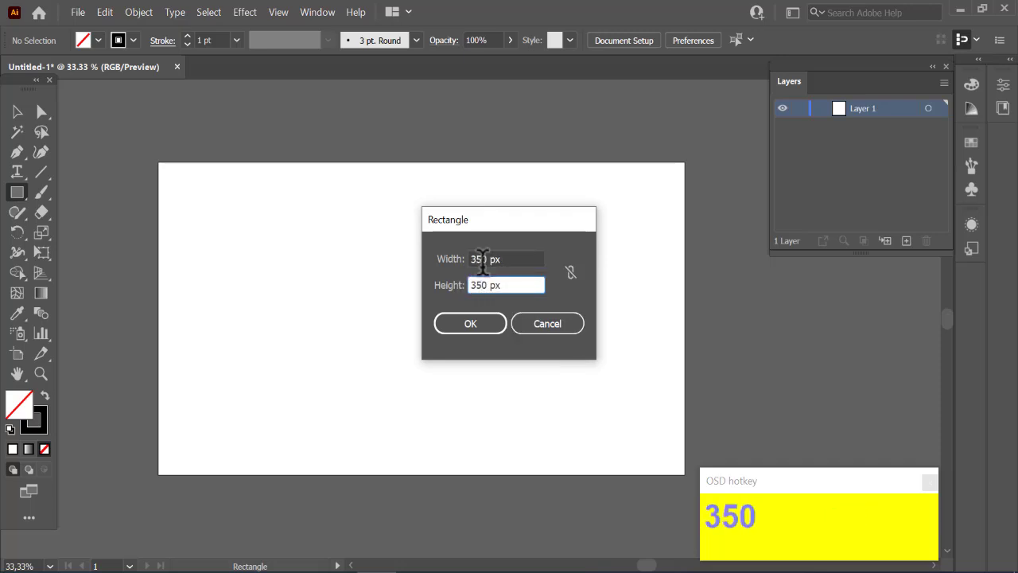
click(479, 326)
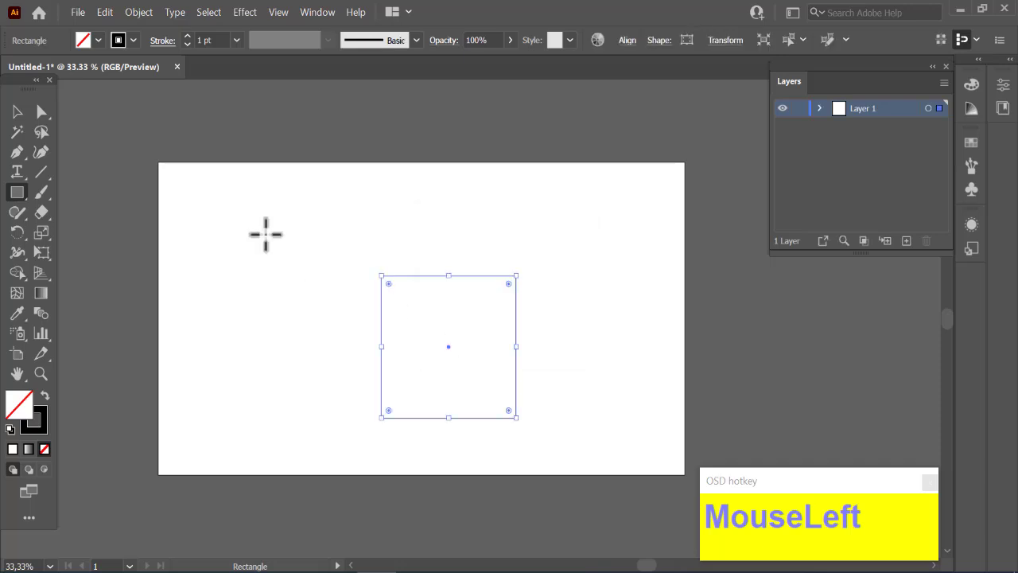
Step: Center the square horizontally and vertically on the artboard
click(17, 112)
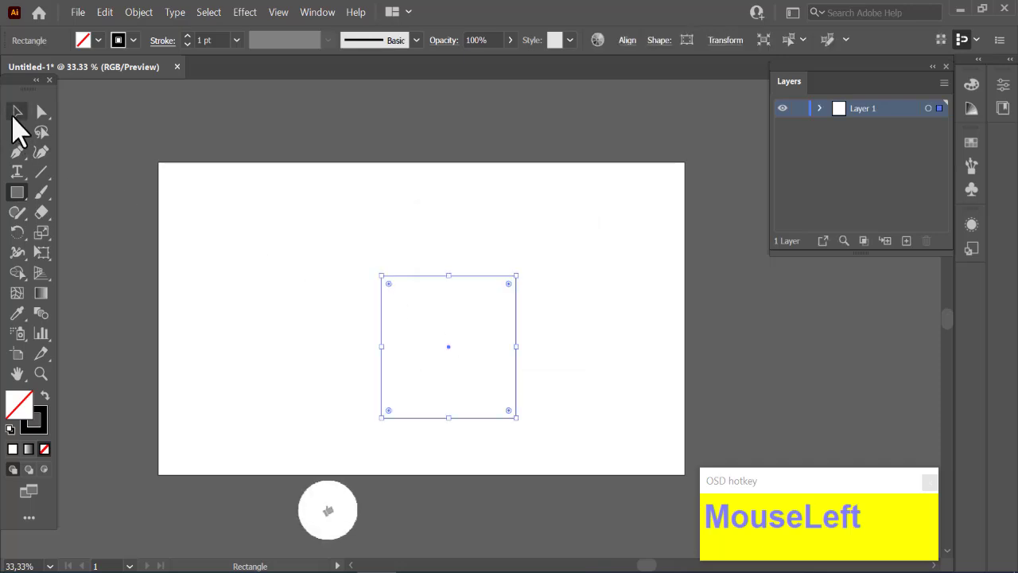
click(628, 43)
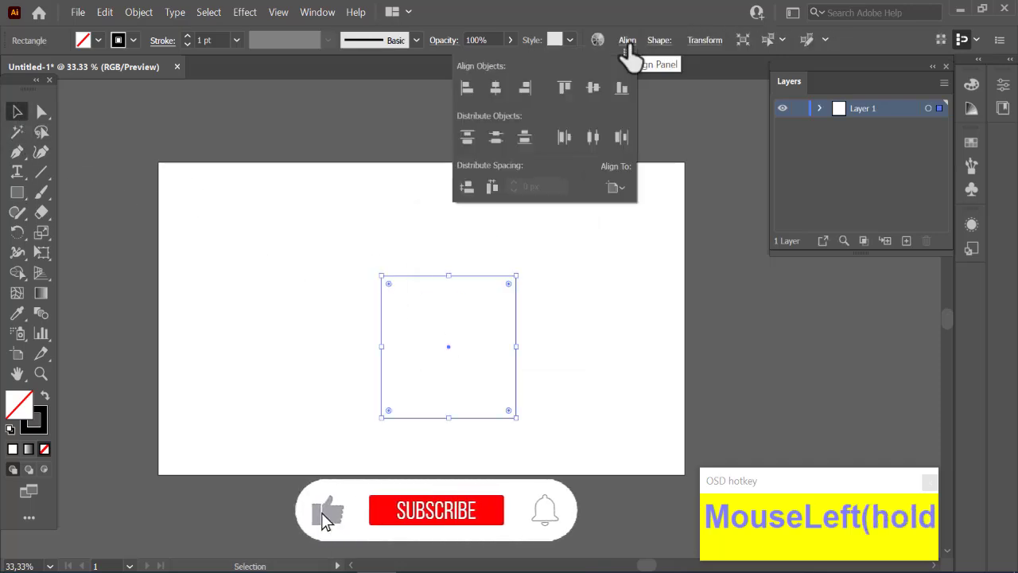
click(495, 89)
click(593, 89)
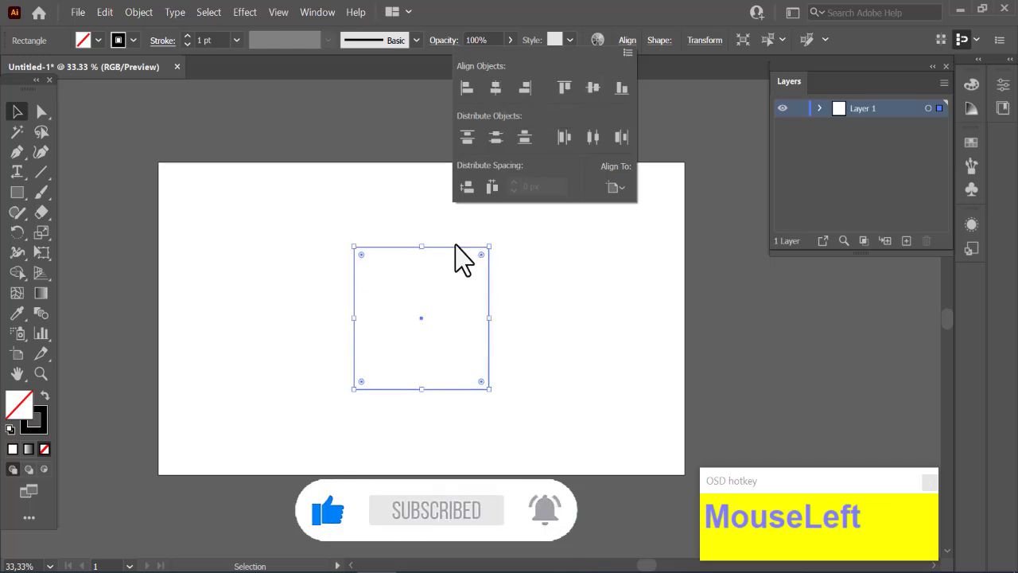
Step: Increase the square's stroke weight to 3 pt and deselect it
click(188, 36)
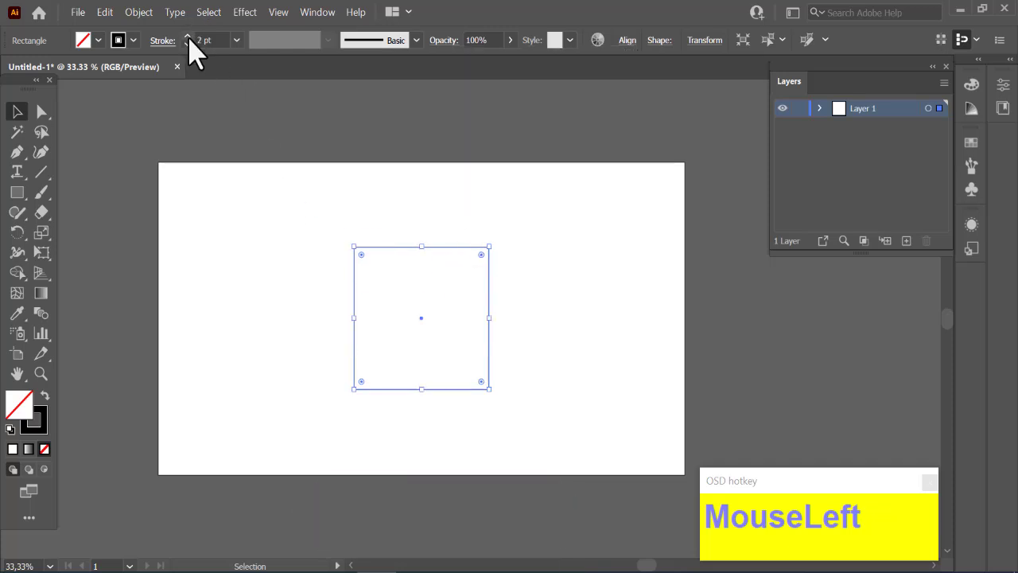
click(188, 36)
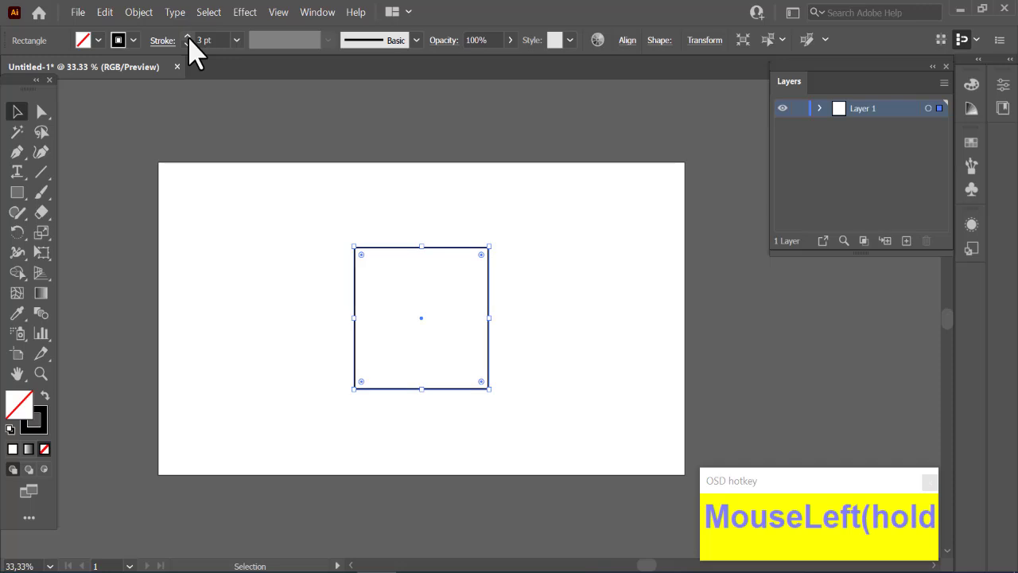
click(430, 196)
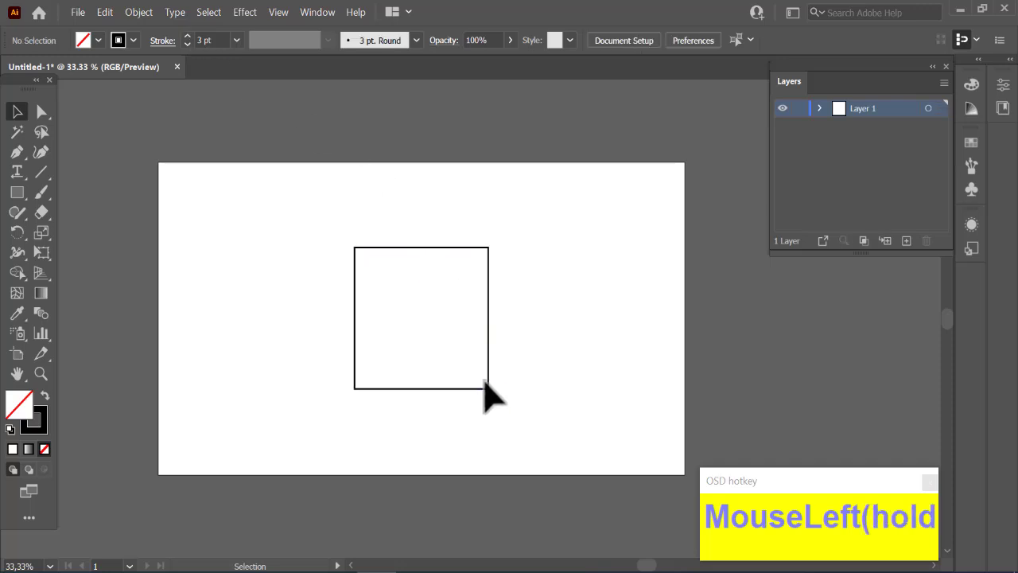
Step: Give the square's bottom-right corner a 175 px radius with the inverted round corner type
drag(324, 14, 477, 568)
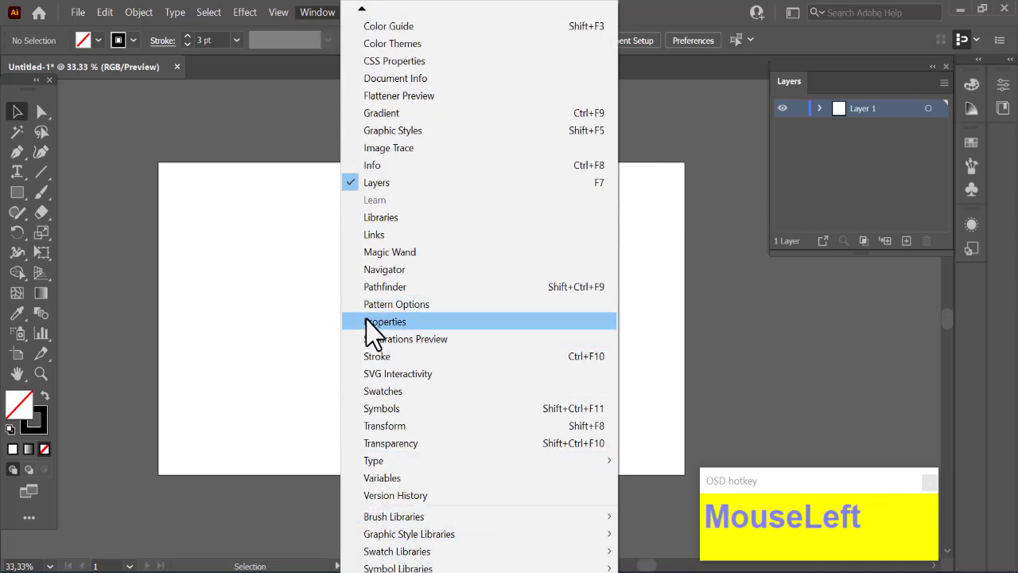
click(366, 323)
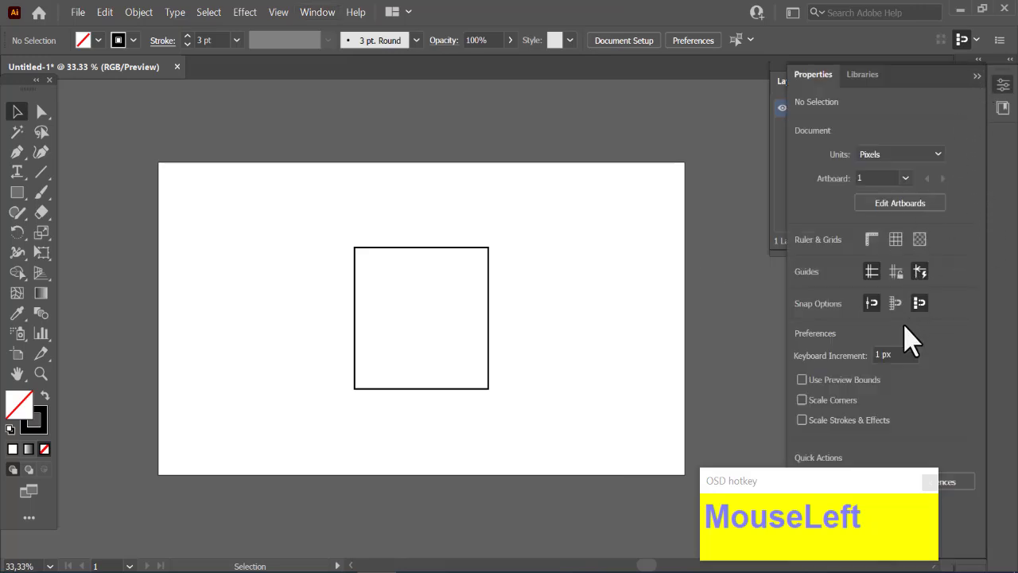
click(488, 385)
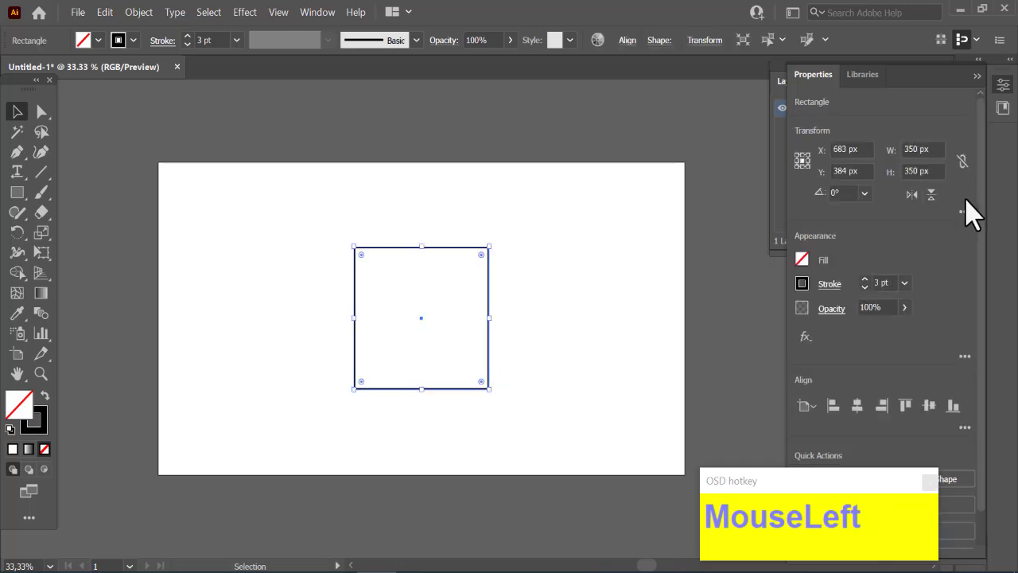
click(965, 212)
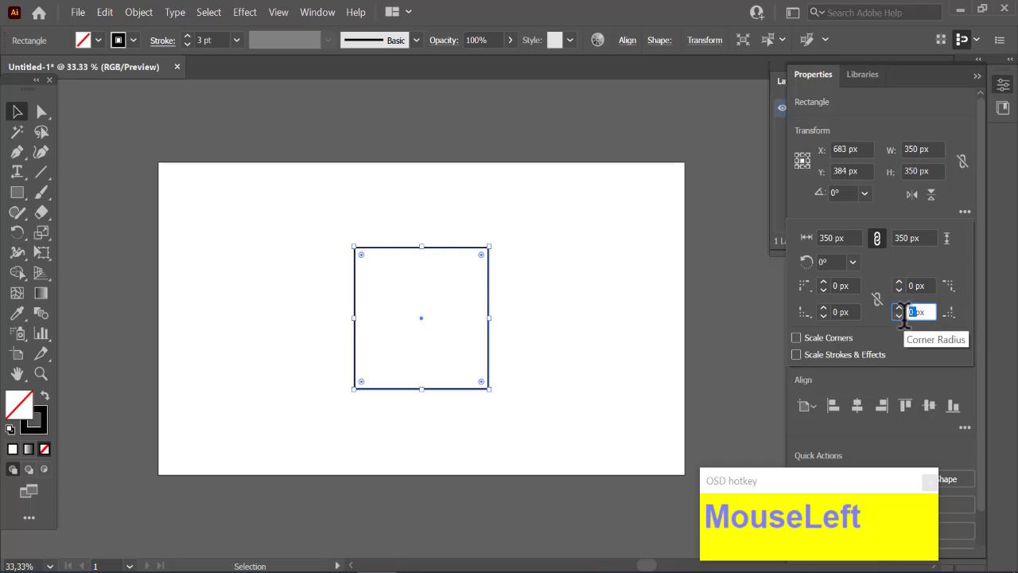
text(175)
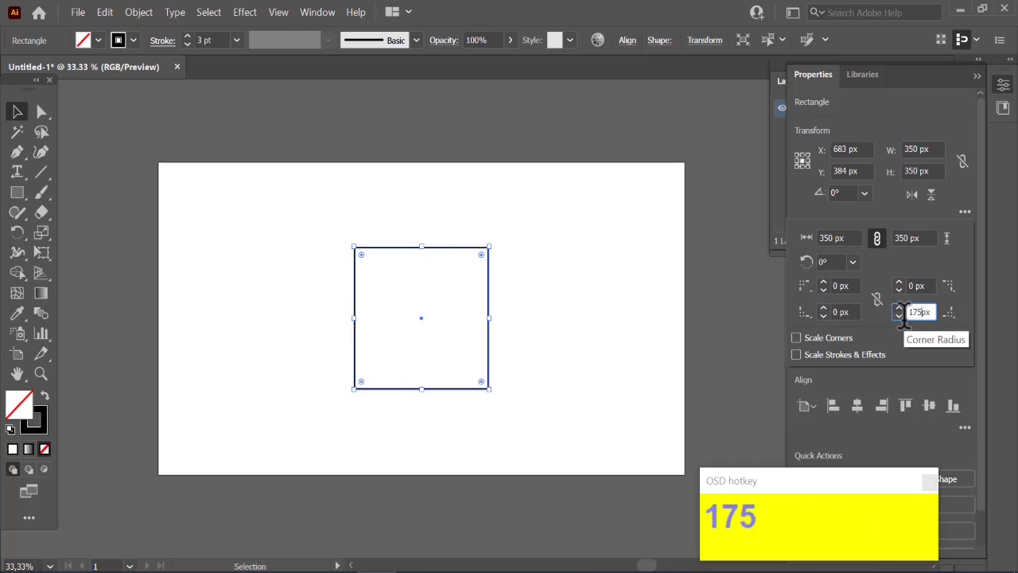
click(949, 312)
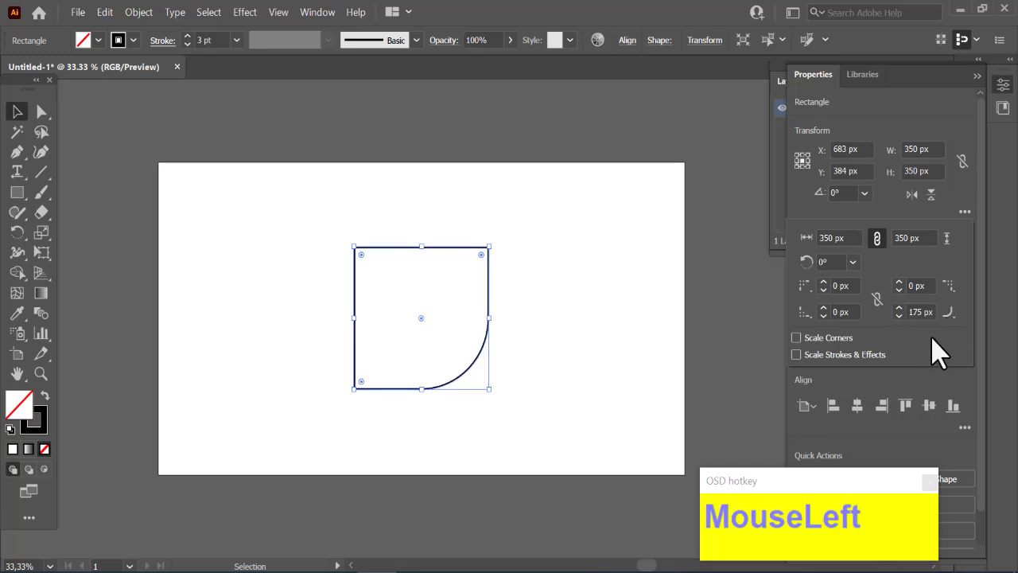
Step: Give the square's bottom-left corner a 175 px radius with the inverted round corner type
click(840, 310)
drag(840, 312, 832, 312)
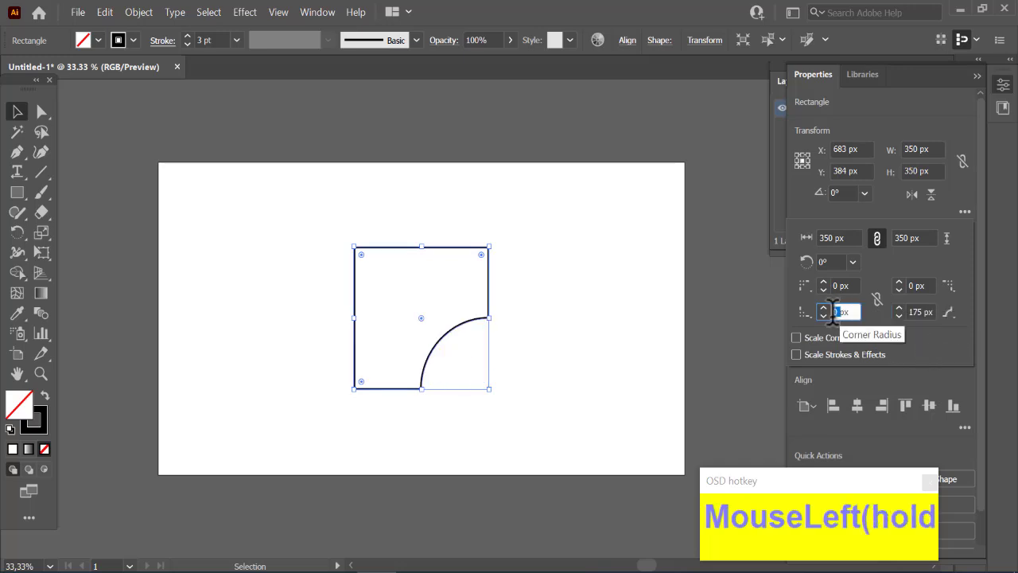
text(1)
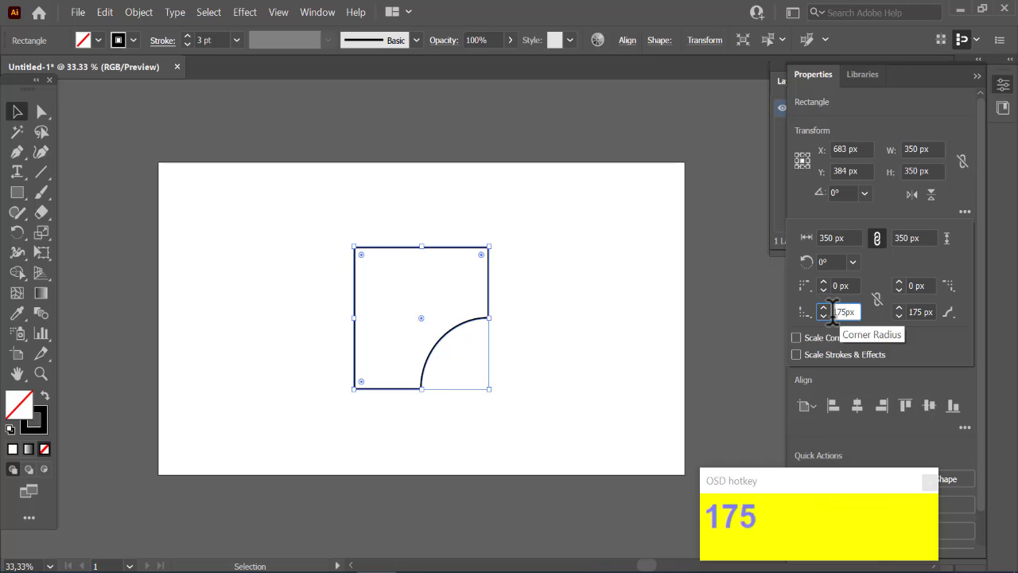
text(75)
click(805, 314)
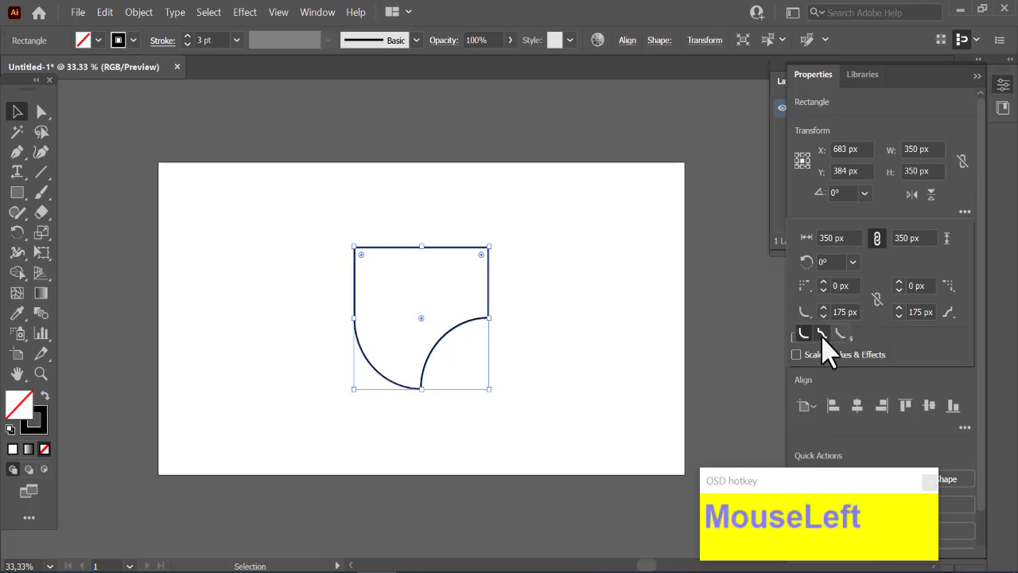
click(822, 333)
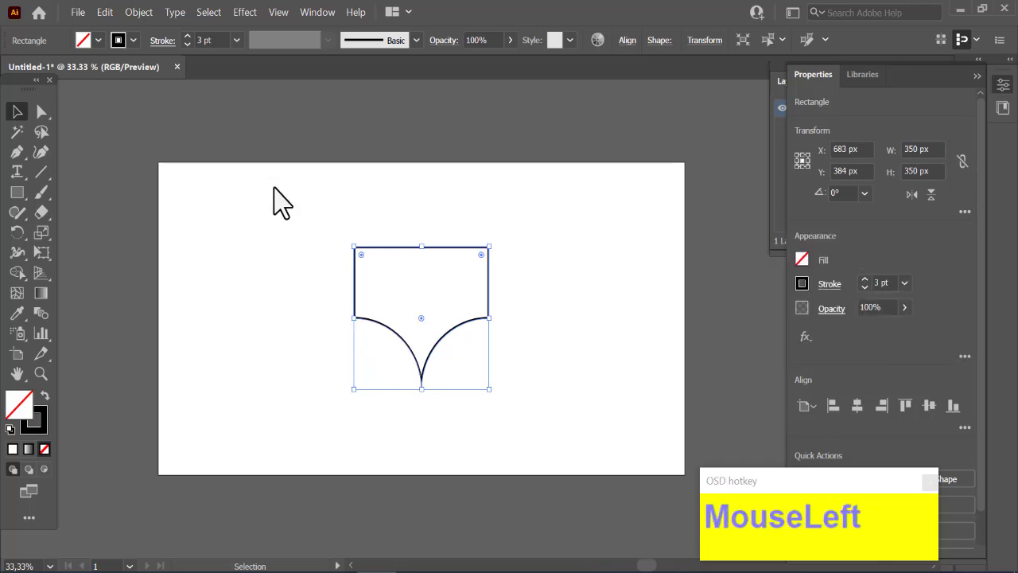
Step: Round the shape's two upper corners together to the maximum radius, about 175 px, forming a semicircular top
click(41, 113)
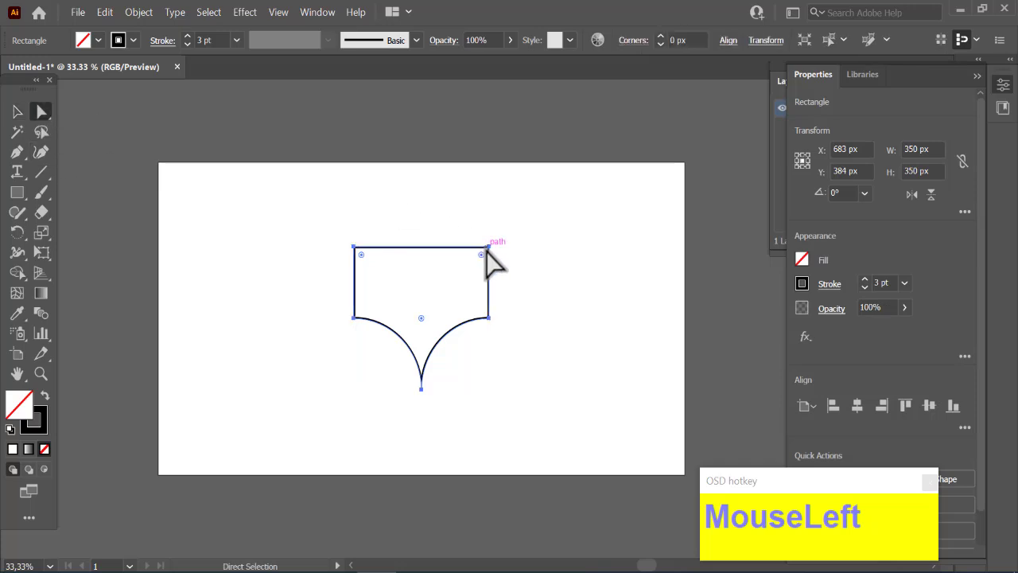
click(488, 248)
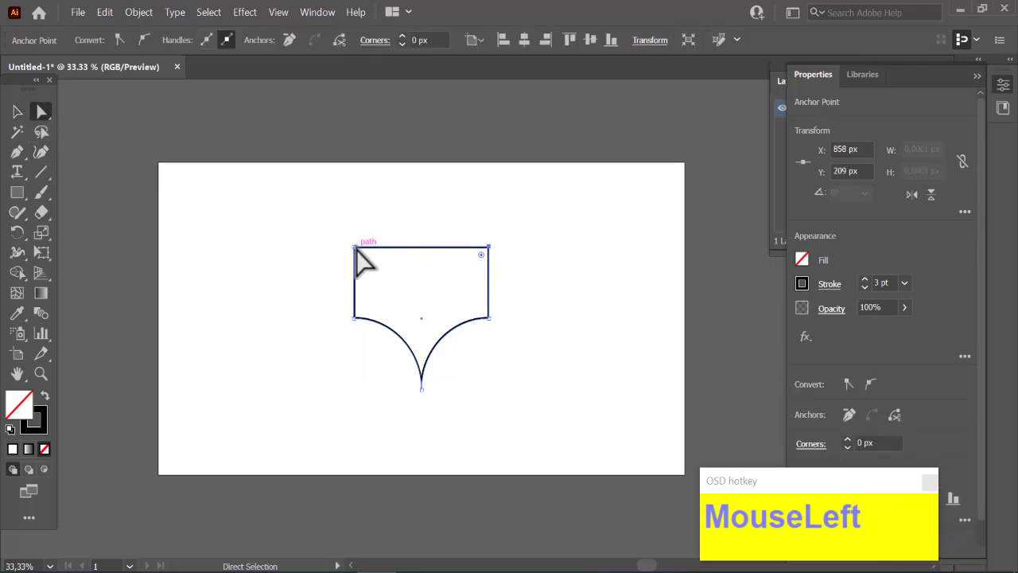
shift+click(354, 247)
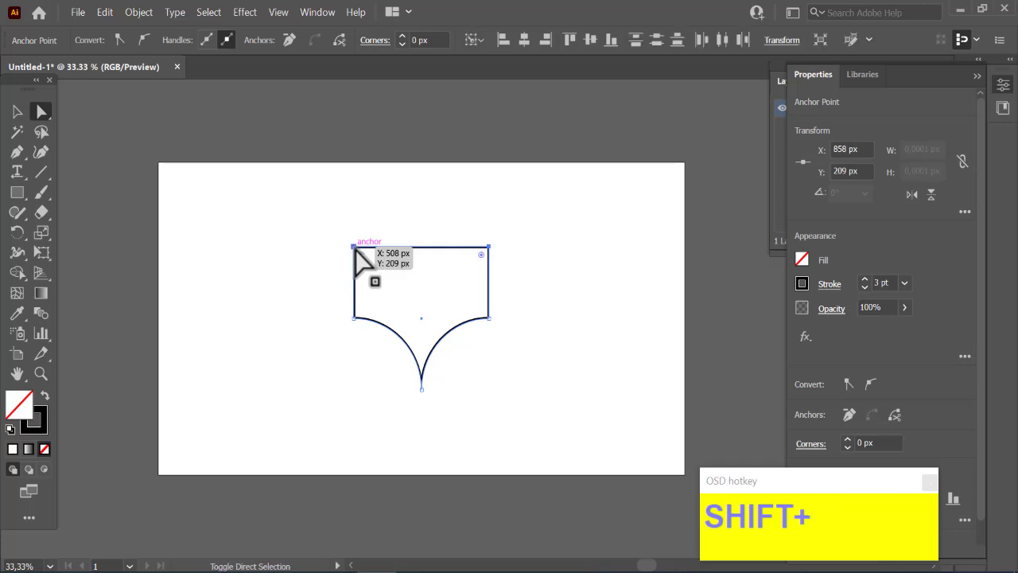
drag(482, 256, 422, 342)
Step: Move the whole scale shape about 28 px left and 103 px up on the artboard
click(16, 112)
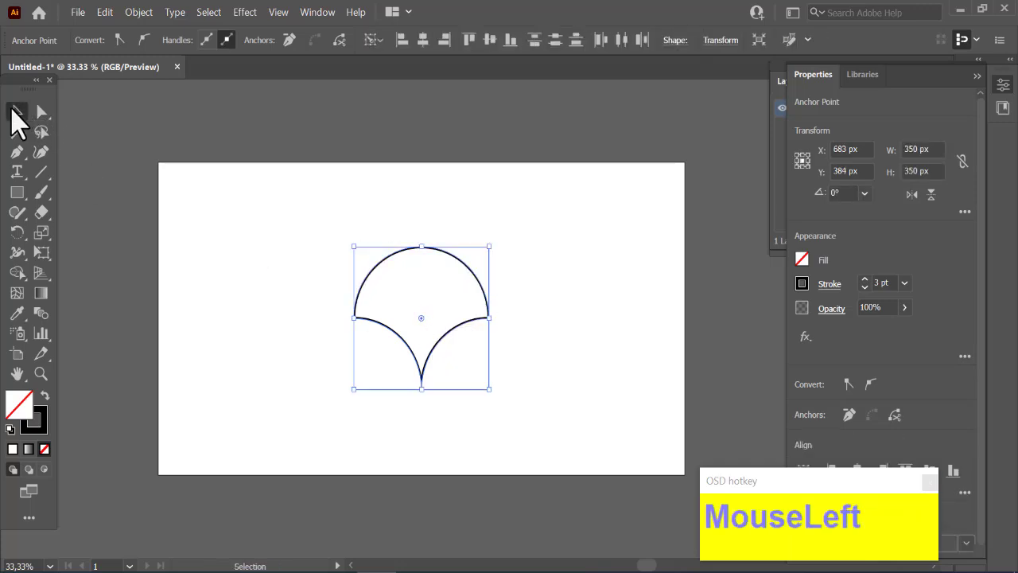
drag(328, 230, 528, 386)
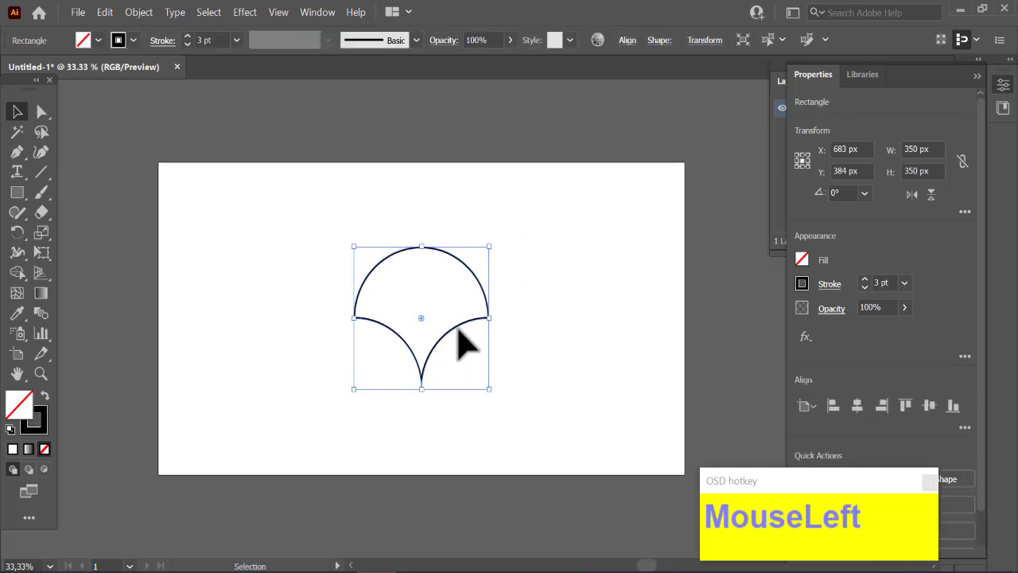
drag(466, 341, 446, 289)
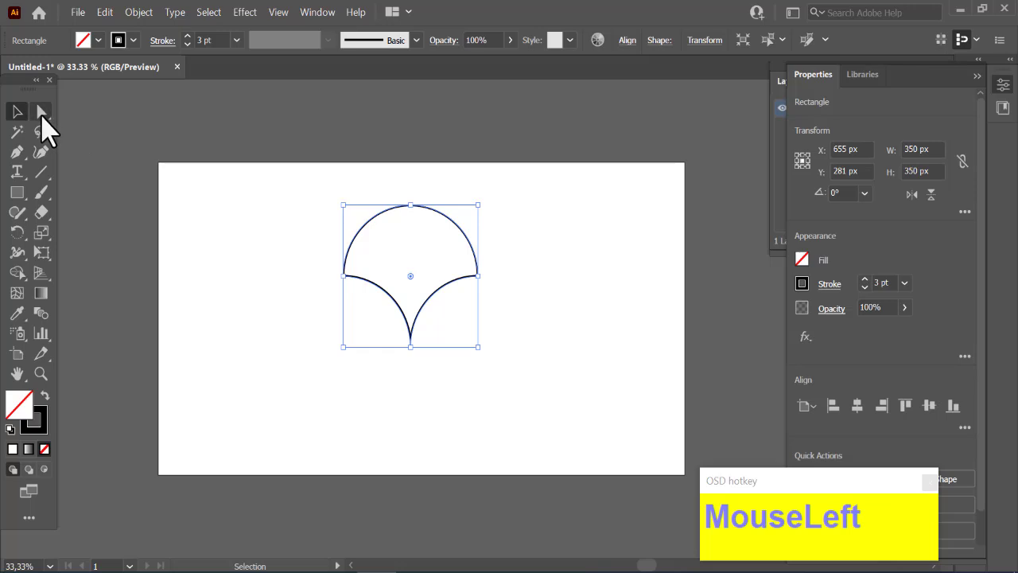
Step: Cut the scale shape's path at its top-center and bottom-tip anchor points to split it into two halves
click(42, 115)
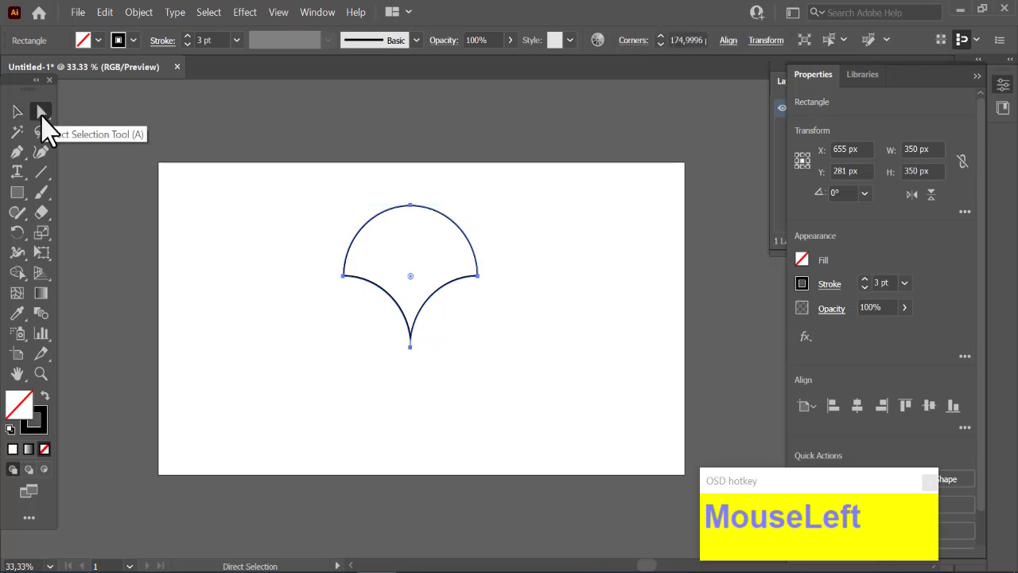
click(410, 205)
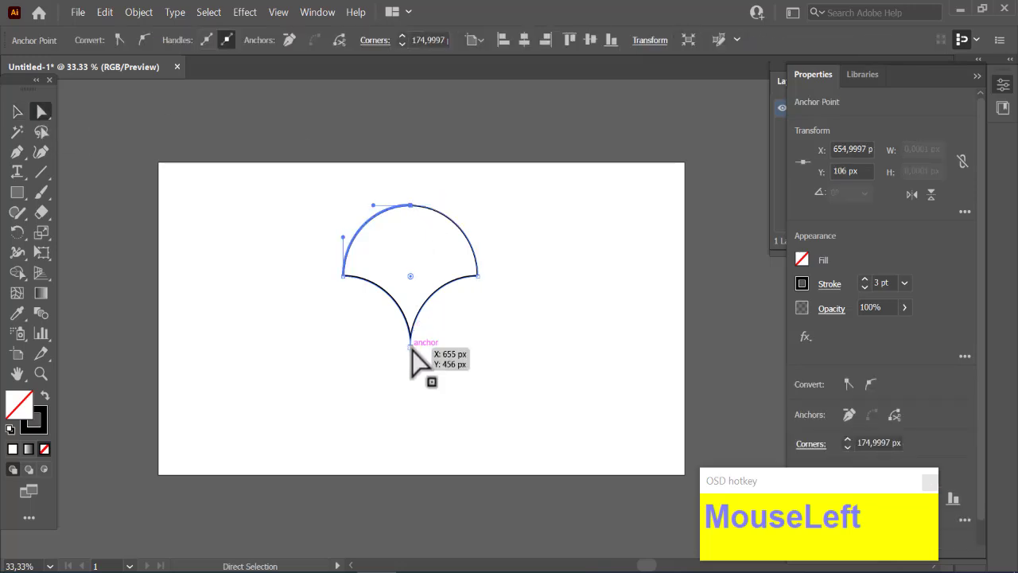
shift+click(411, 349)
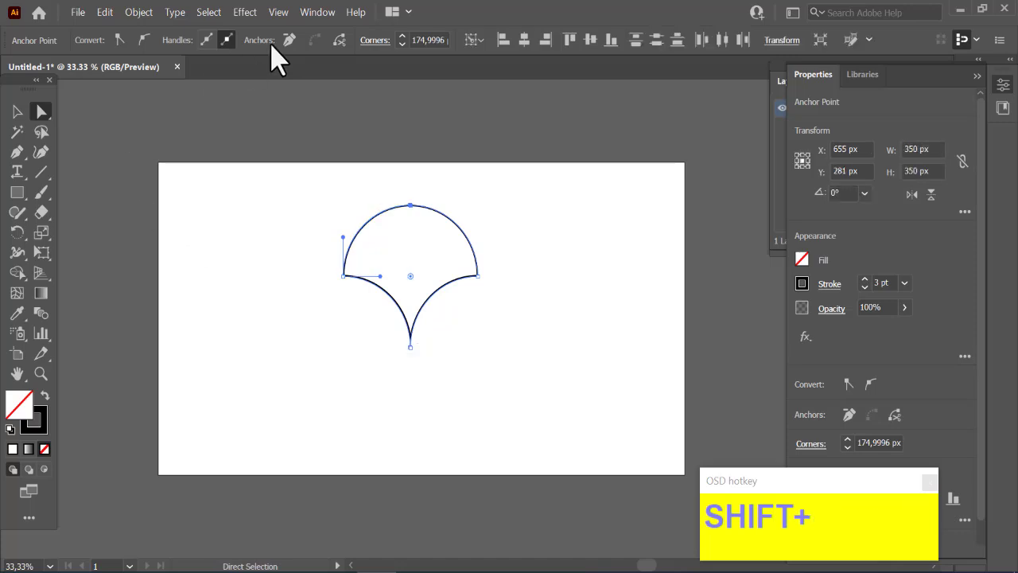
click(340, 42)
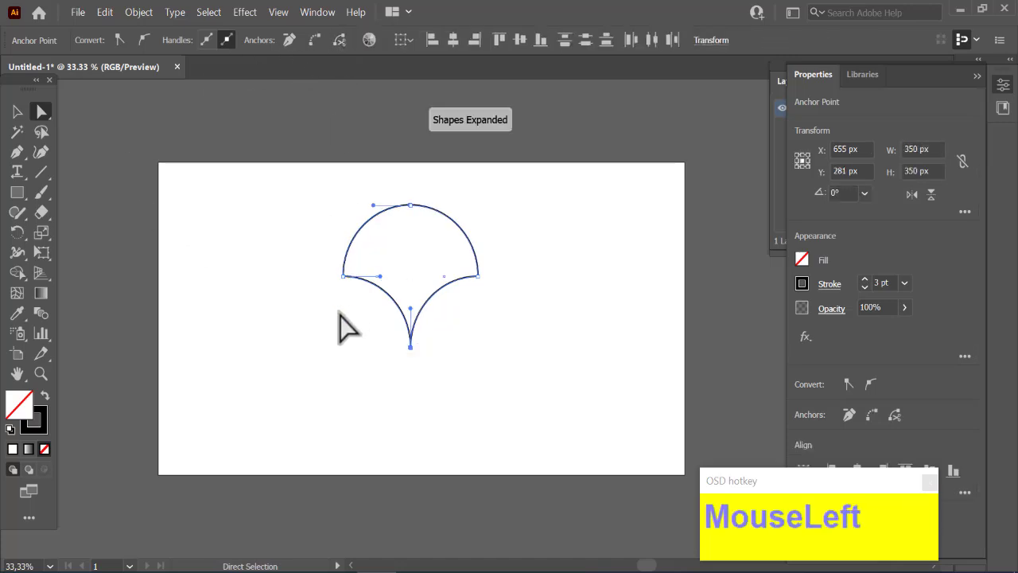
double_click(18, 112)
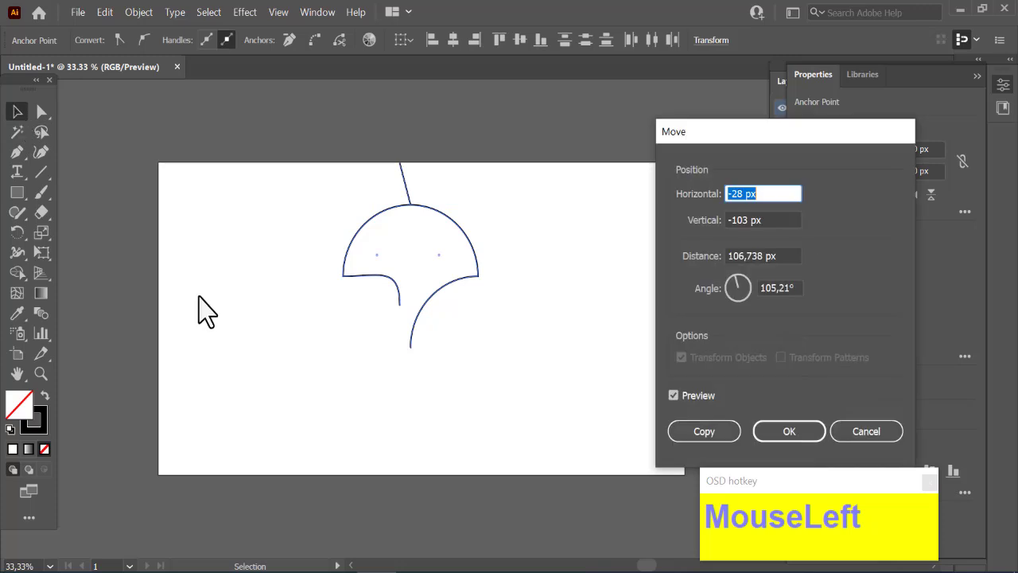
click(855, 431)
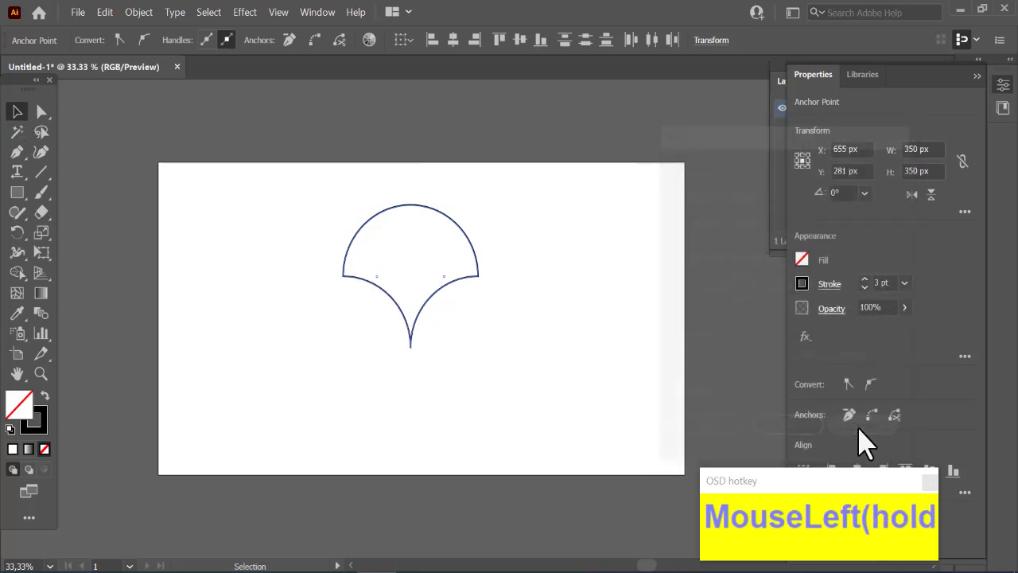
Step: Average the two halves' anchor points at the scale's bottom tip along both axes
click(530, 410)
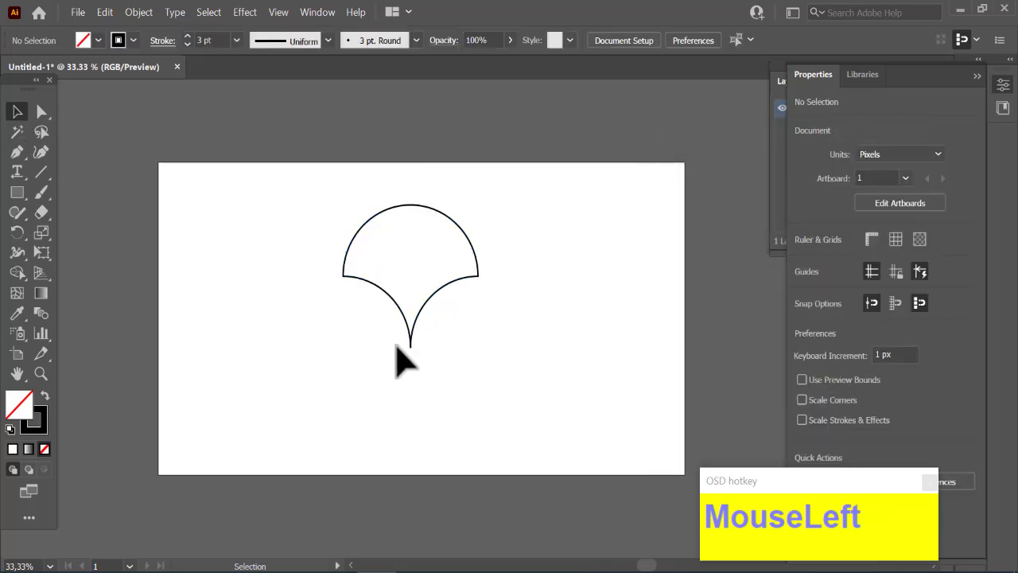
drag(394, 346, 438, 365)
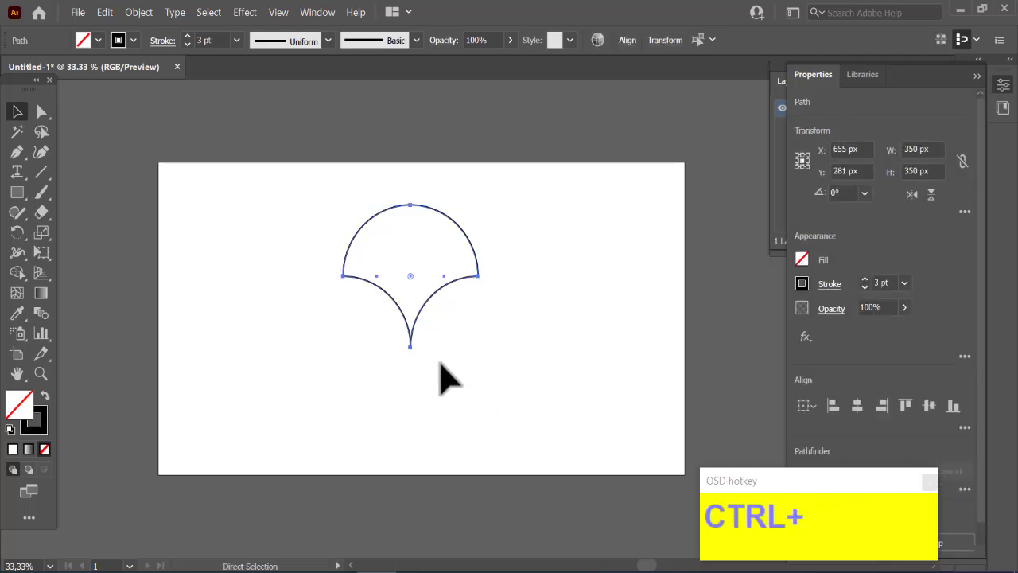
key(ctrl+plus)
key(ctrl+plus)
key(ctrl+plus)
key(ctrl+plus)
scroll(442, 370, down, 3)
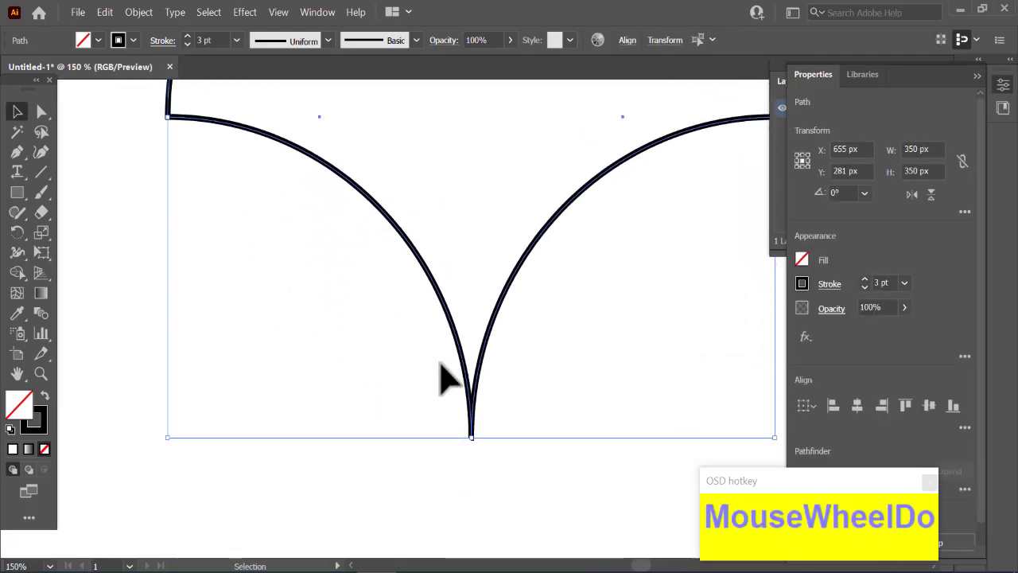
click(415, 471)
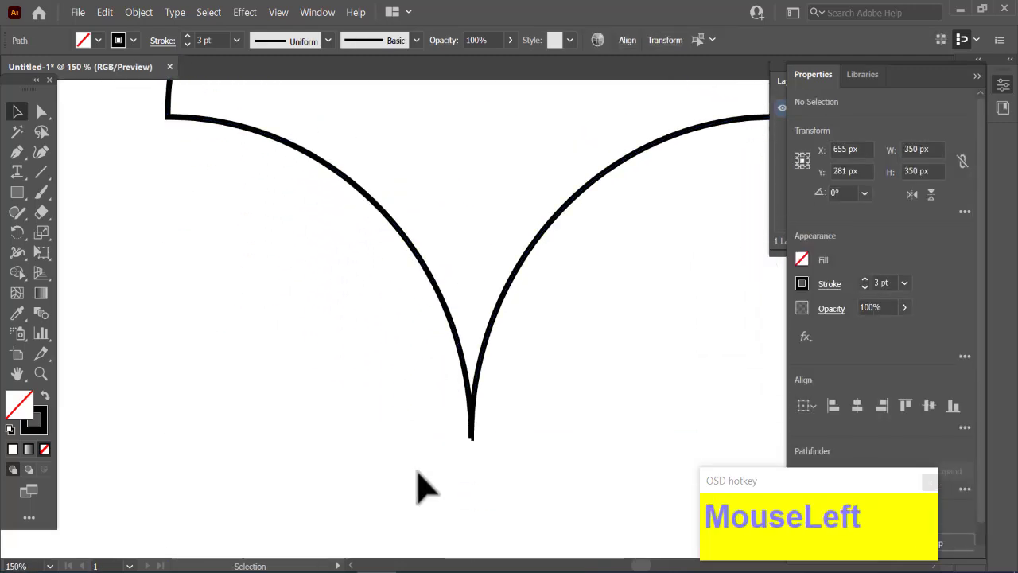
click(476, 437)
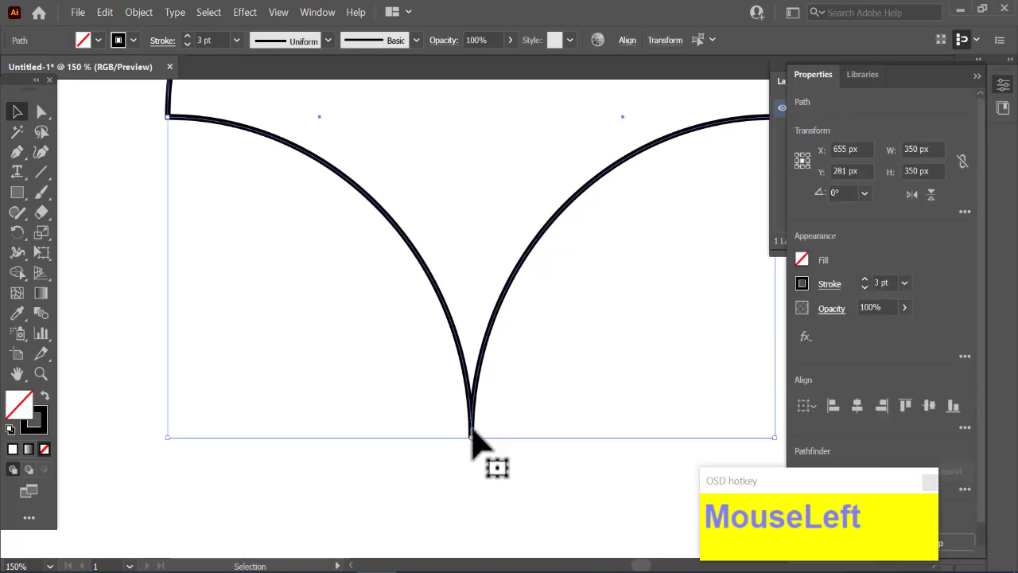
right_click(475, 438)
click(42, 113)
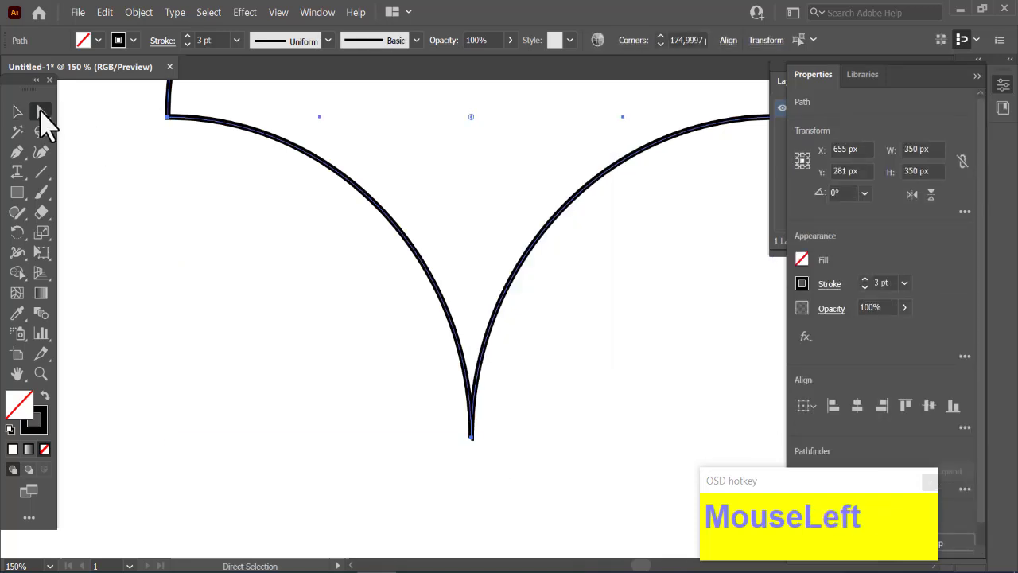
drag(446, 417, 540, 490)
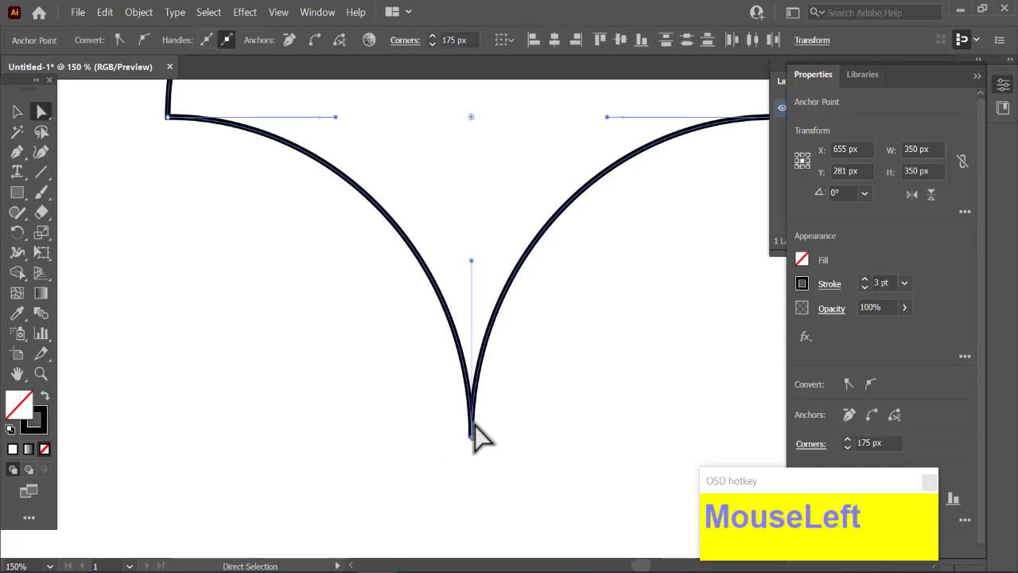
right_click(463, 413)
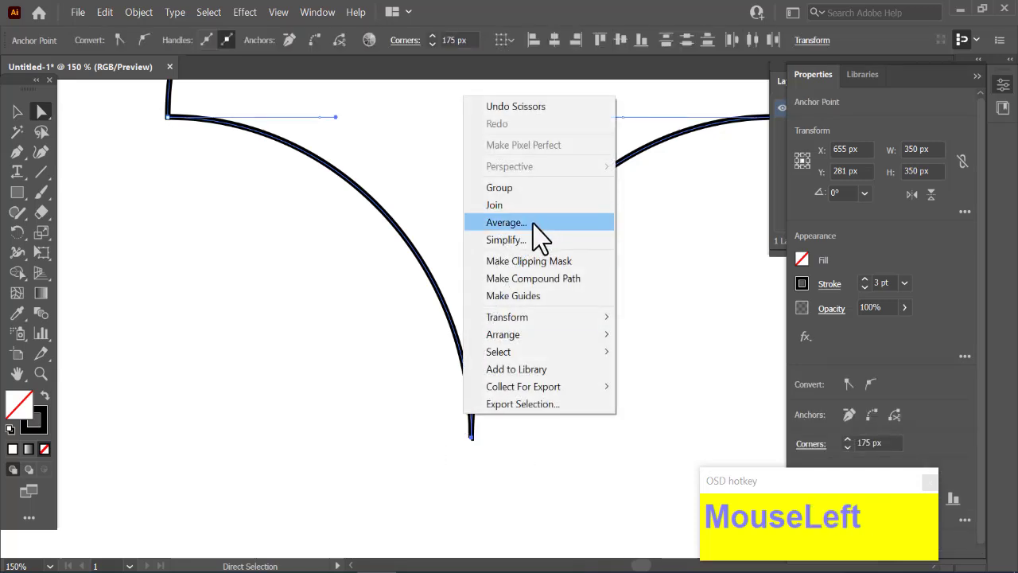
click(533, 222)
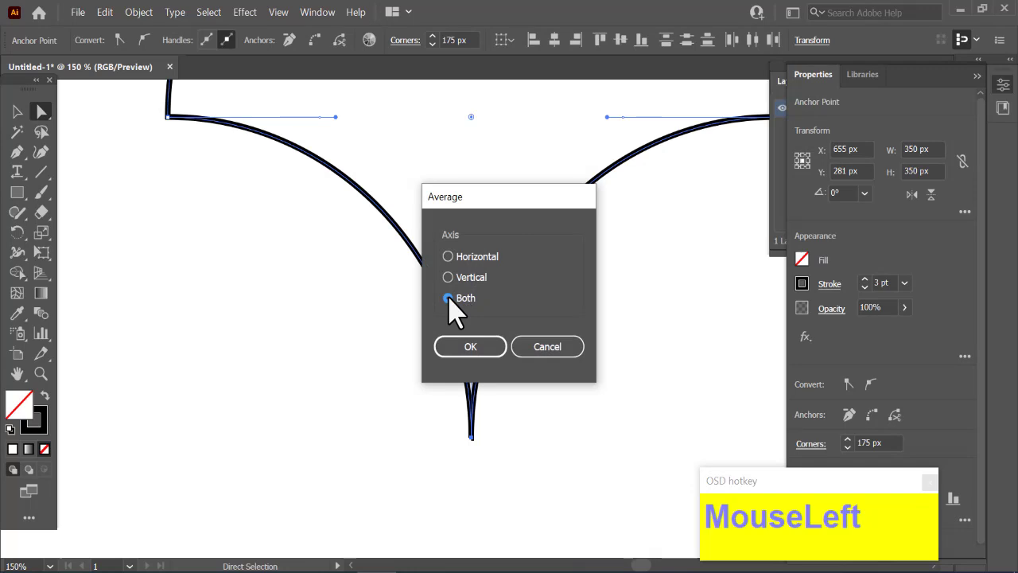
click(470, 346)
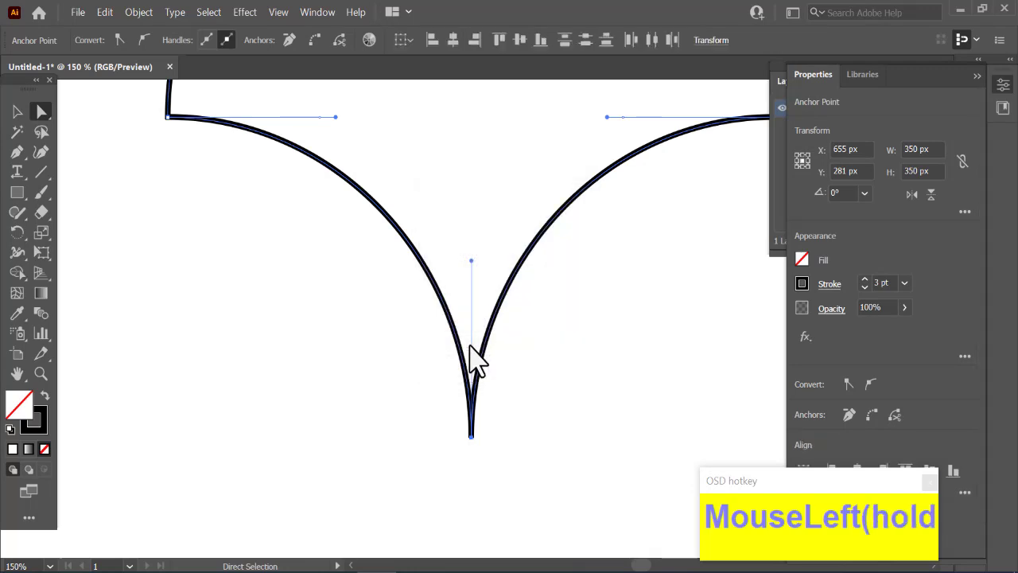
click(371, 416)
Step: Group the two halves of the scale shape
key(ctrl+minus)
key(ctrl+minus)
key(ctrl+minus)
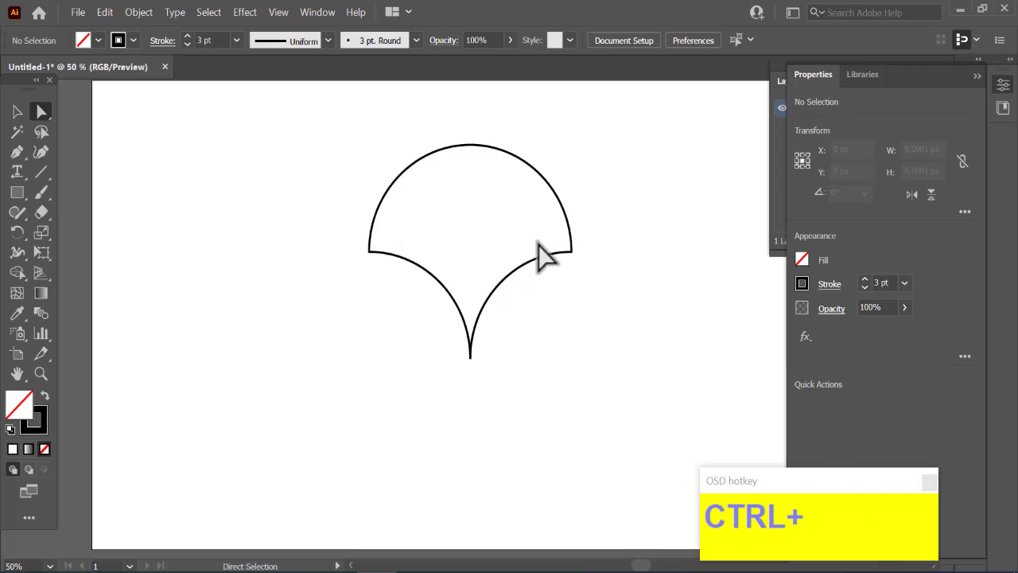
drag(343, 158, 618, 374)
right_click(490, 296)
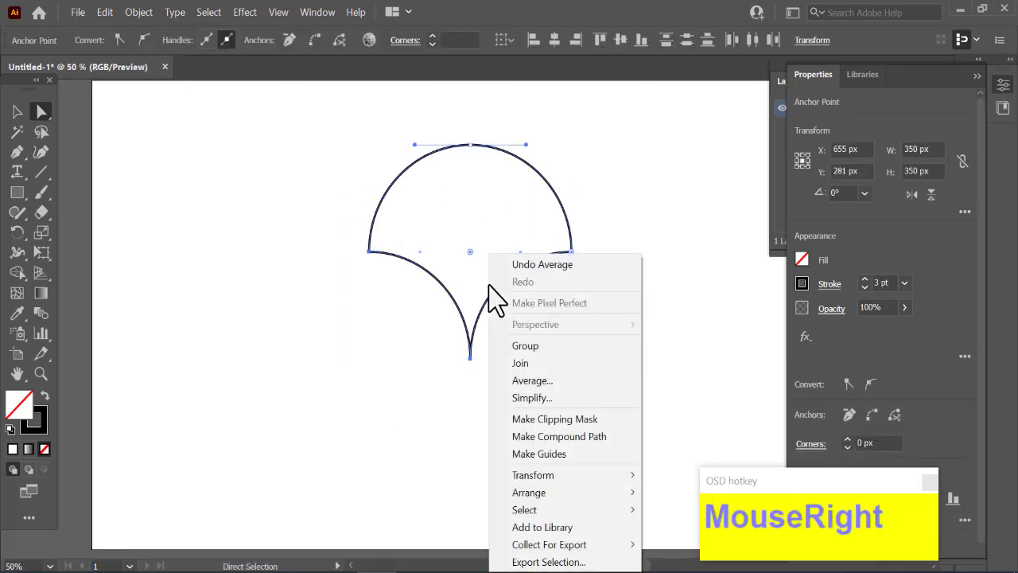
click(528, 346)
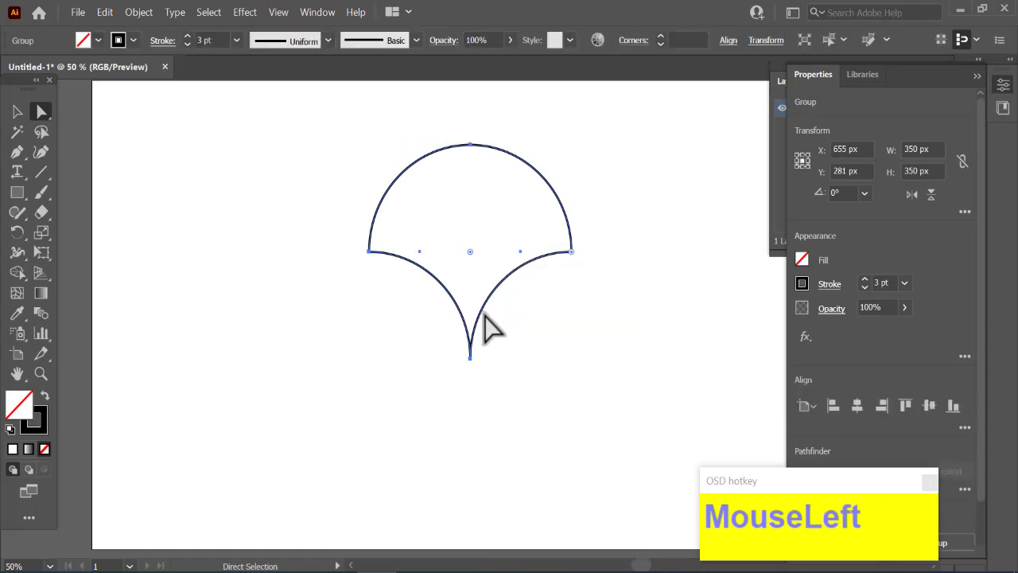
Step: Duplicate the grouped scale about 145 px straight down and shrink the copy around its center to about 42 px square
drag(481, 311, 482, 400)
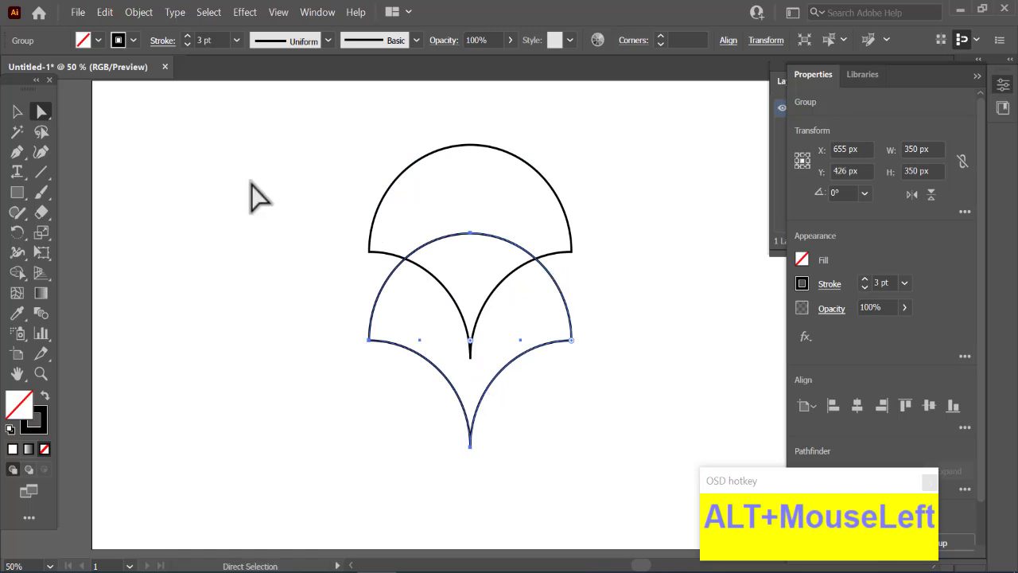
click(16, 114)
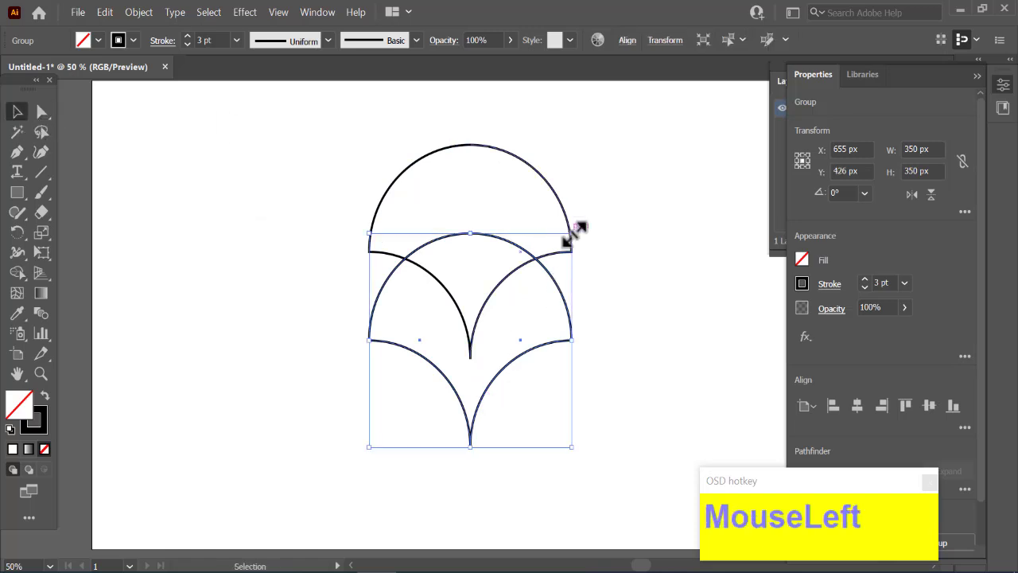
drag(571, 236, 490, 330)
Step: Move the small scale copy about 9 px down so its bottom tip meets the large scale's tip
key(ctrl+plus)
key(ctrl+plus)
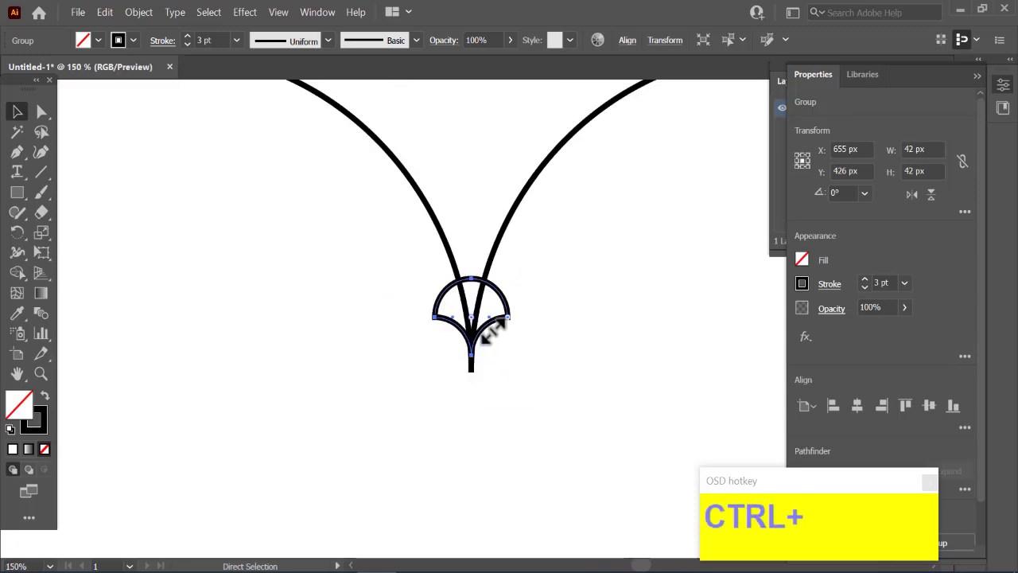
mouse_move(475, 273)
mouse_down()
mouse_move(476, 241)
mouse_move(476, 391)
mouse_move(476, 292)
mouse_up()
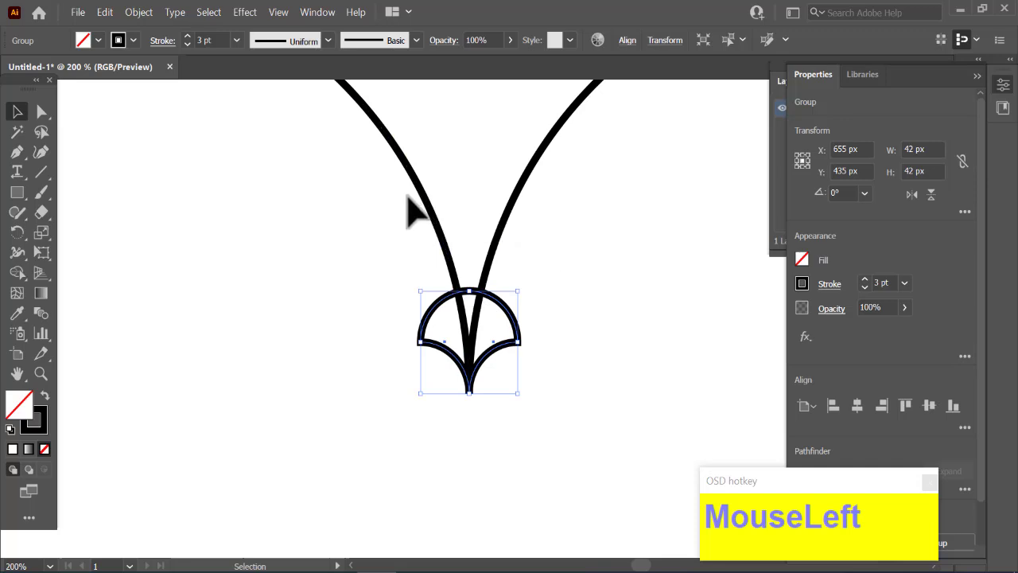
Step: Reduce the large scale group's stroke weight to 0.75 pt
drag(407, 196, 551, 209)
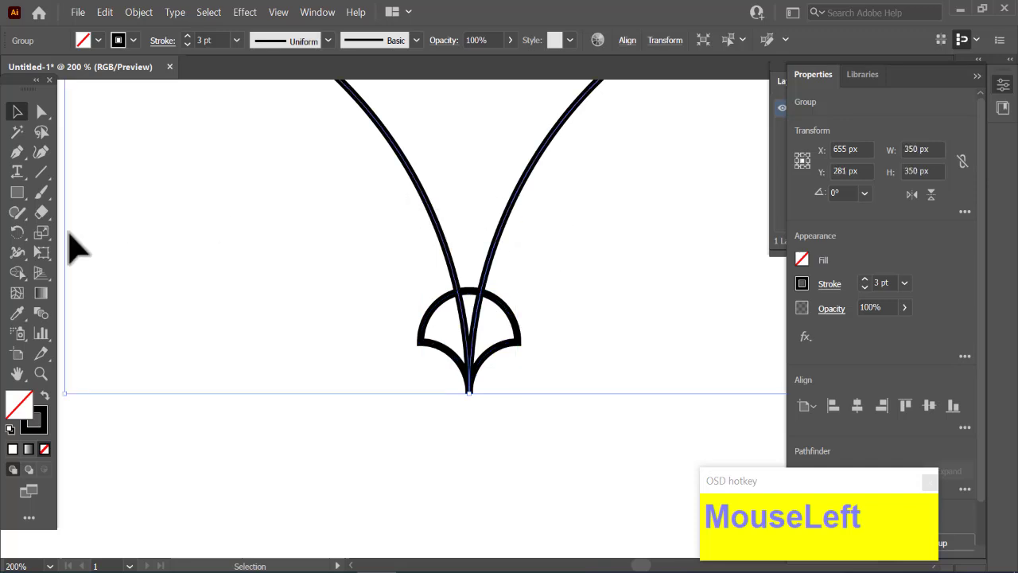
click(188, 43)
click(188, 44)
click(188, 44)
click(266, 258)
Step: Select both scale groups and set the blend options to Specified Steps with 80 steps
key(ctrl+minus)
key(ctrl+minus)
key(ctrl+minus)
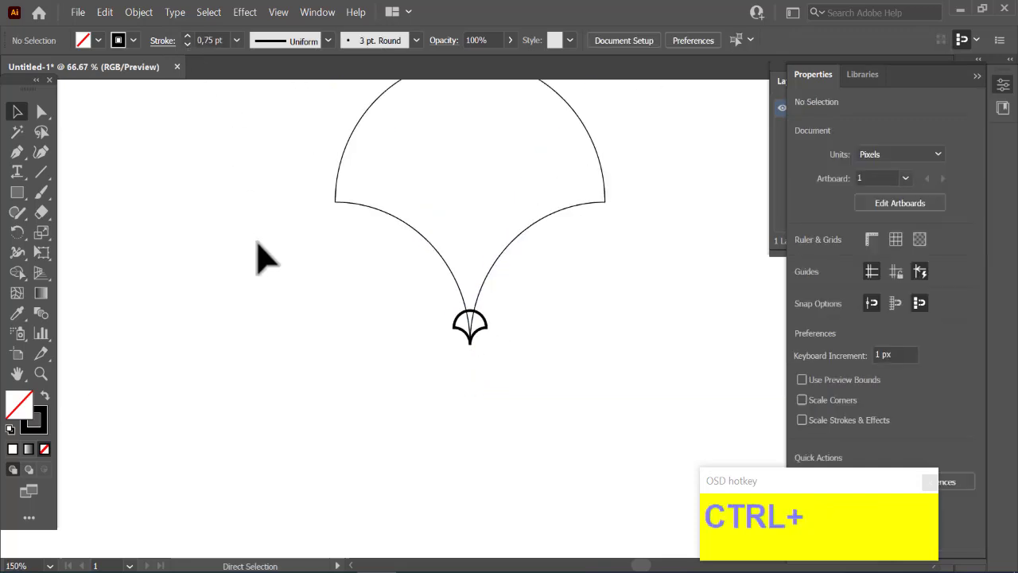
key(ctrl+minus)
key(ctrl+minus)
drag(392, 179, 536, 353)
click(138, 14)
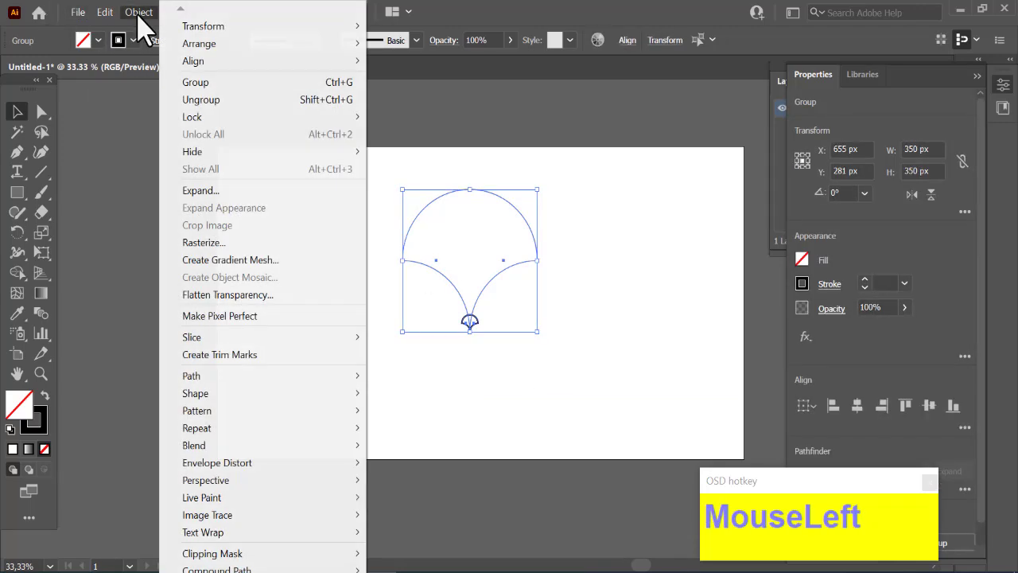
mouse_move(206, 448)
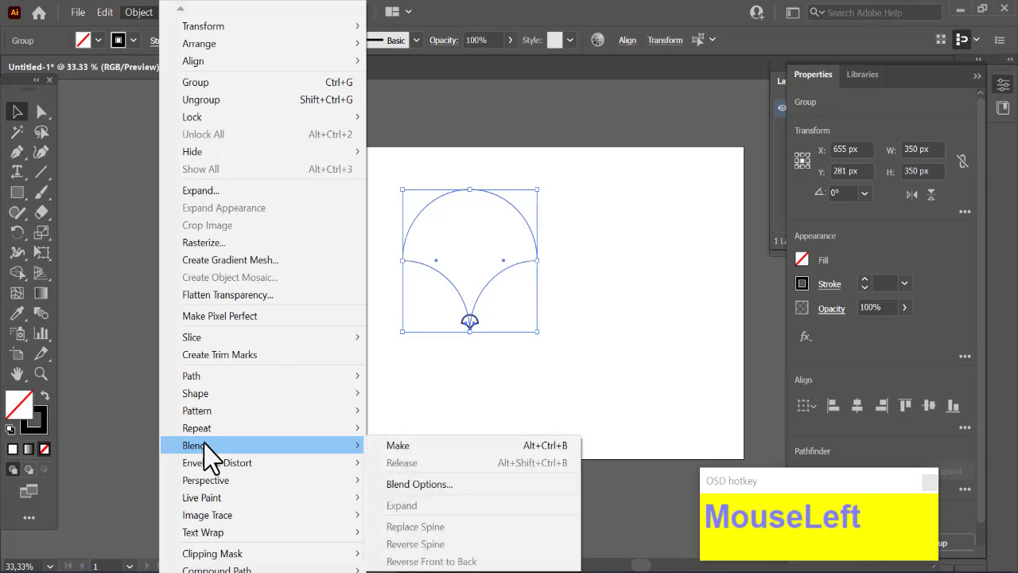
click(419, 487)
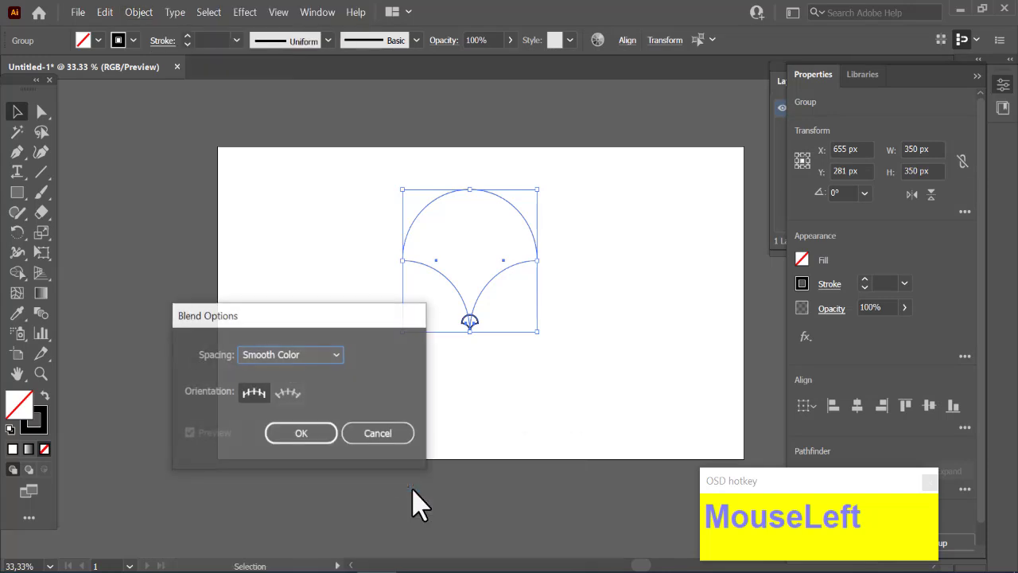
click(336, 356)
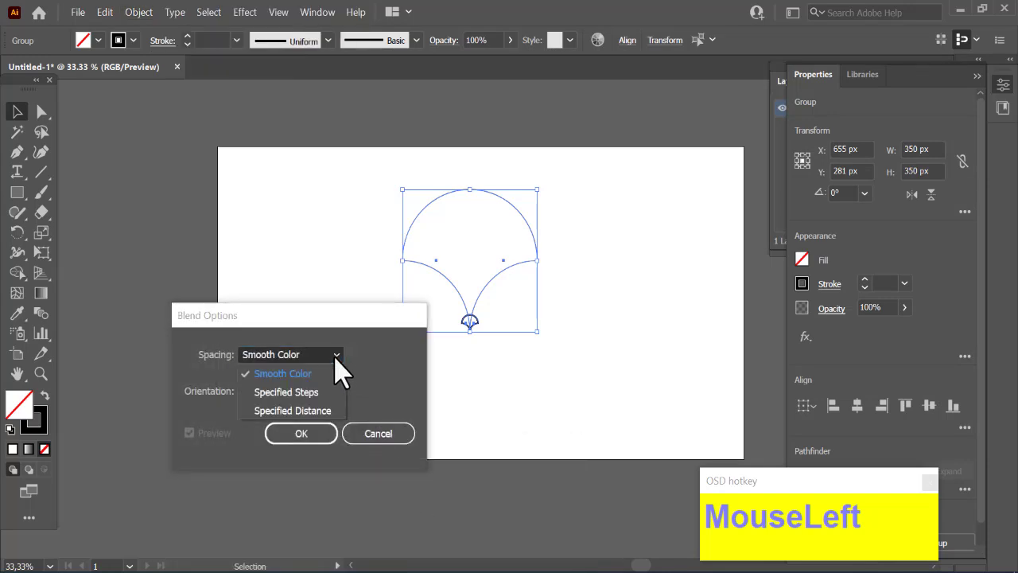
click(302, 393)
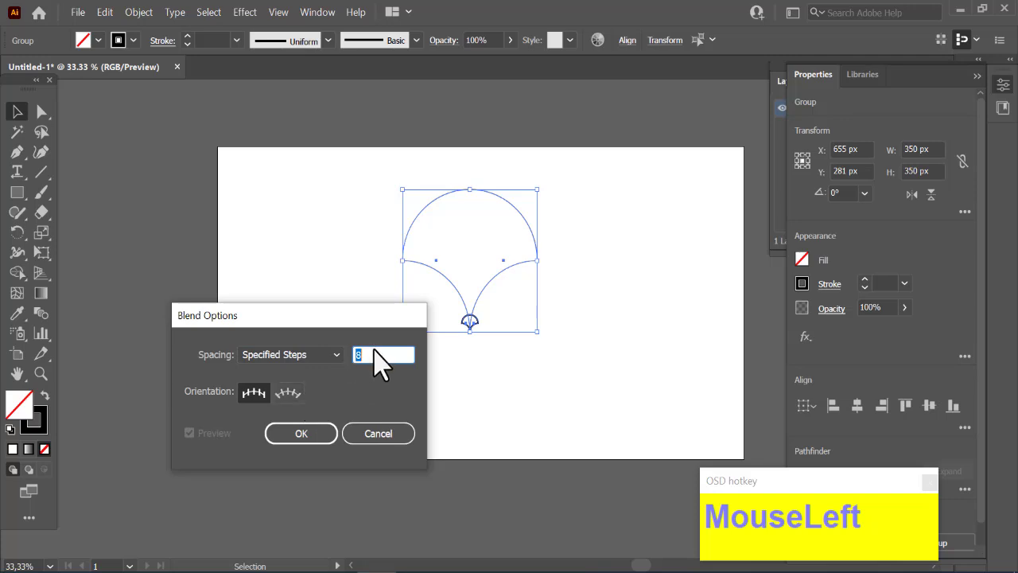
text(8)
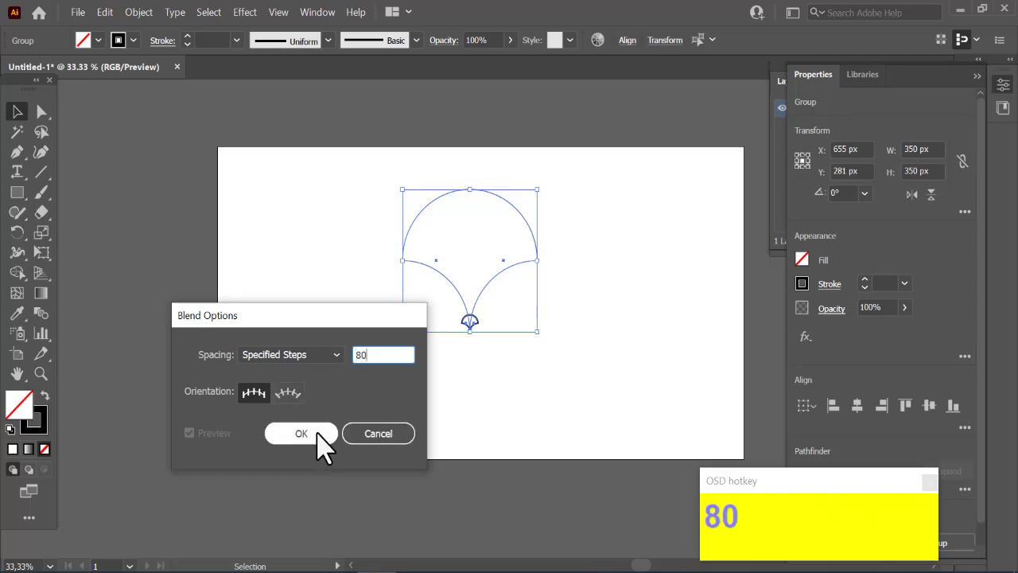
click(319, 437)
Step: Make a blend between the large and small scale groups
click(148, 12)
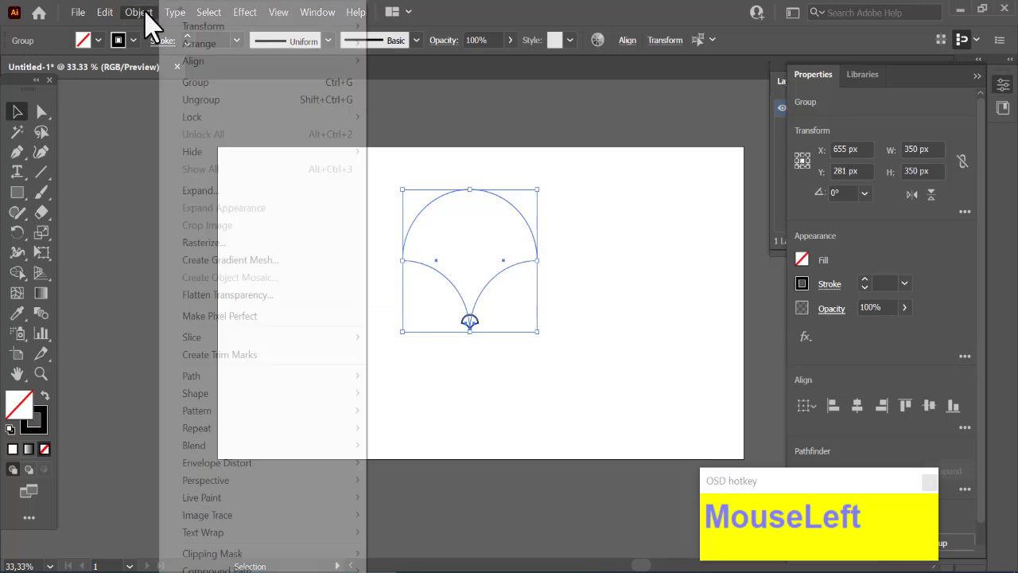
mouse_move(210, 449)
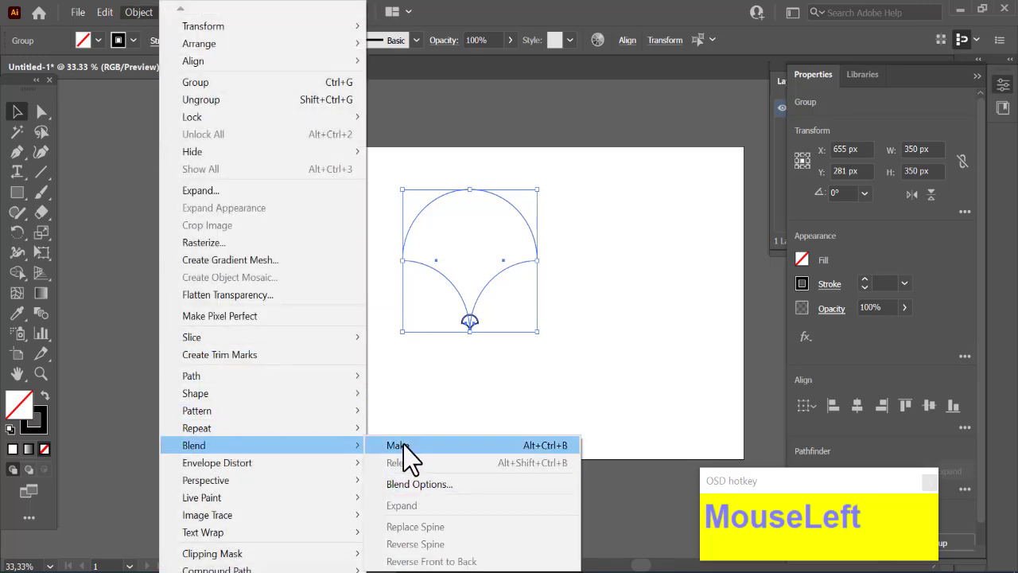
click(398, 447)
click(585, 344)
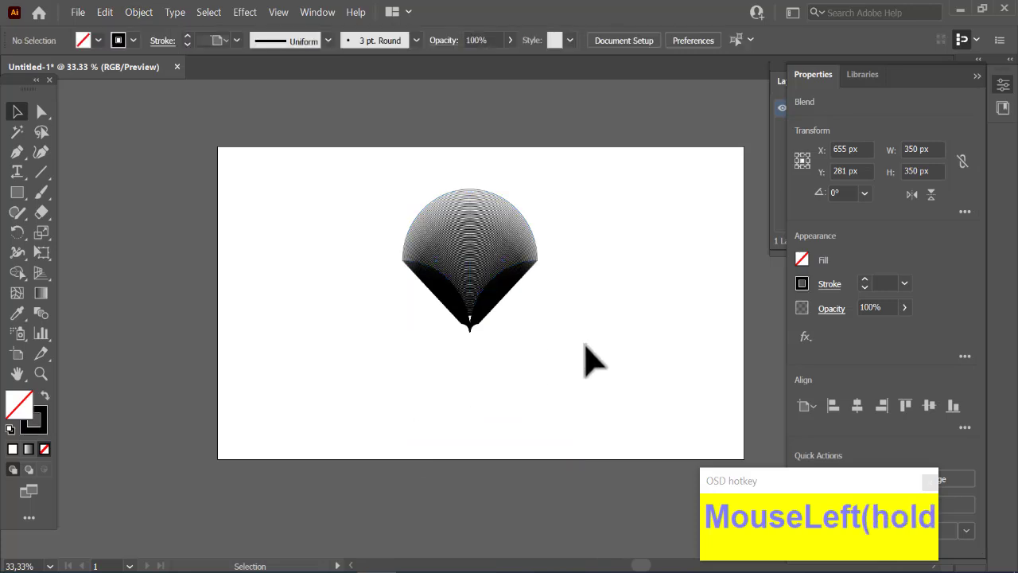
Step: Move the blend about 19 px left and 26 px down, and expand its object, fill and stroke
drag(492, 248, 468, 262)
click(140, 12)
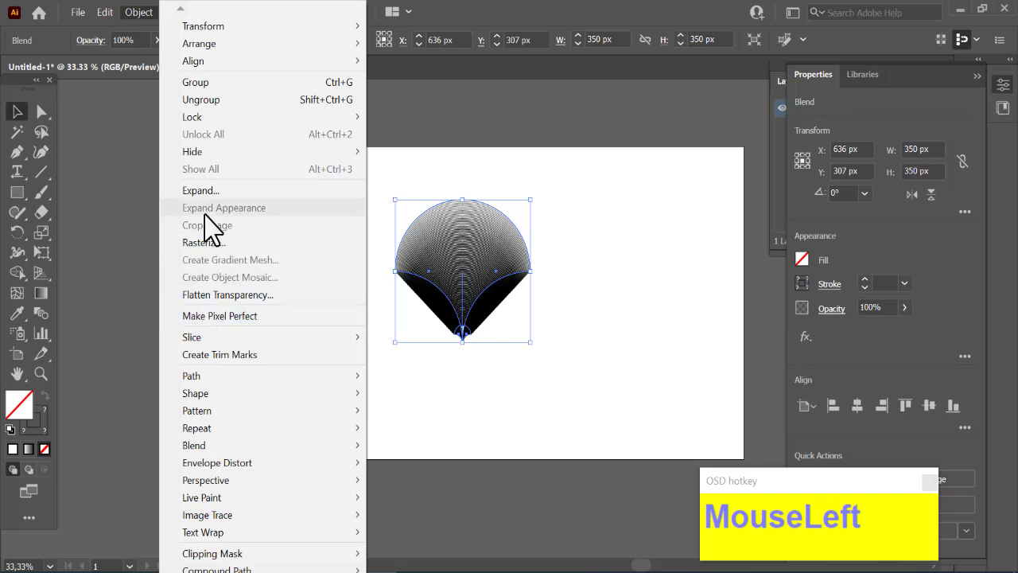
click(203, 191)
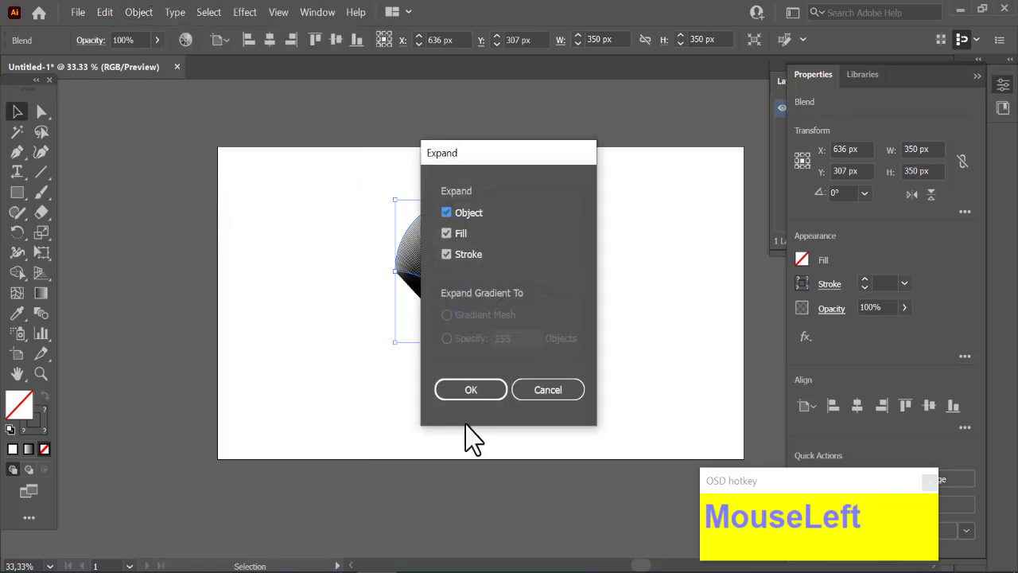
click(473, 389)
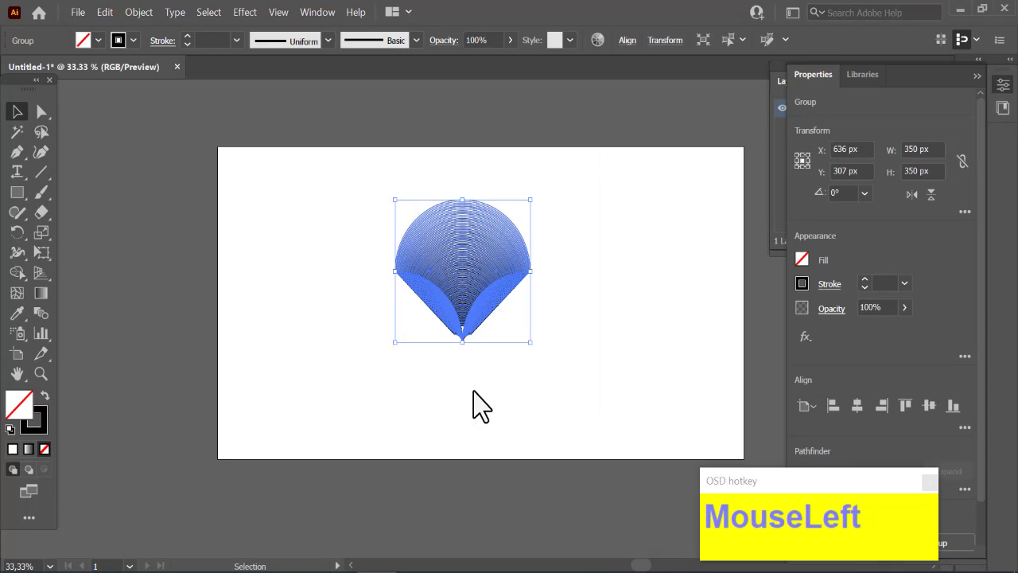
Step: Apply a linear gradient to the expanded group's stroke and color its starting stop light blue 5CCFFF
click(41, 430)
click(28, 450)
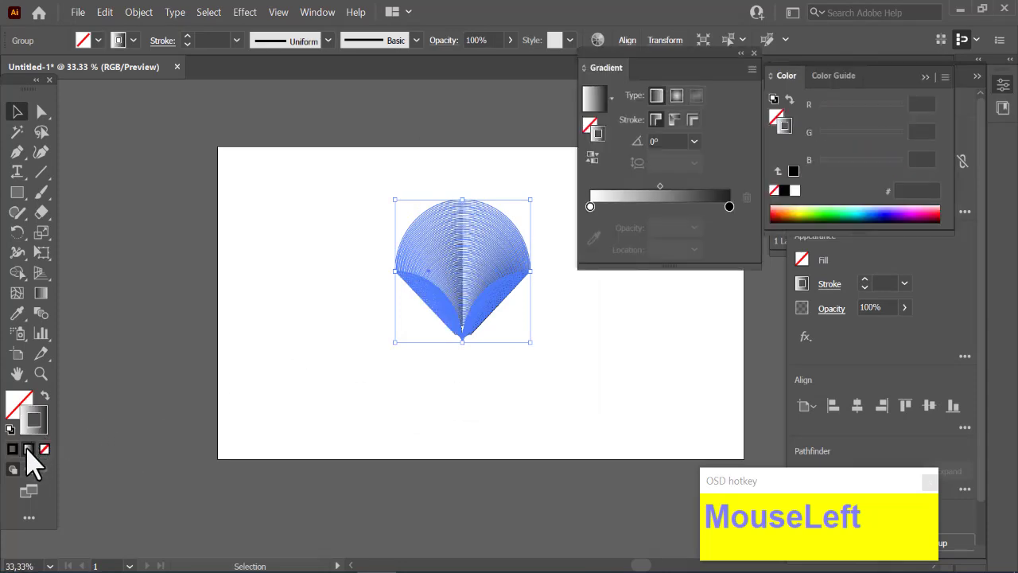
click(590, 207)
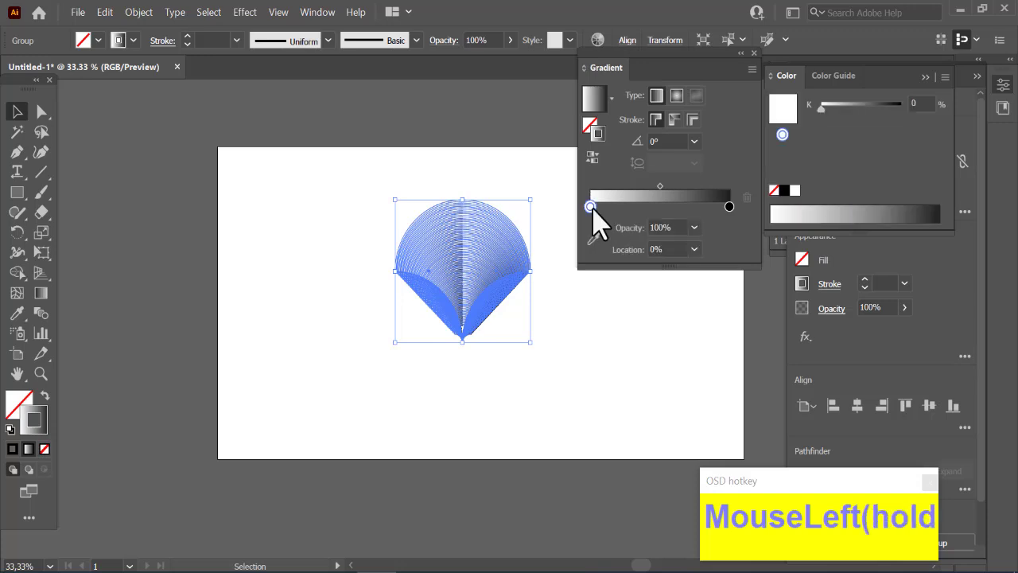
drag(945, 77, 828, 125)
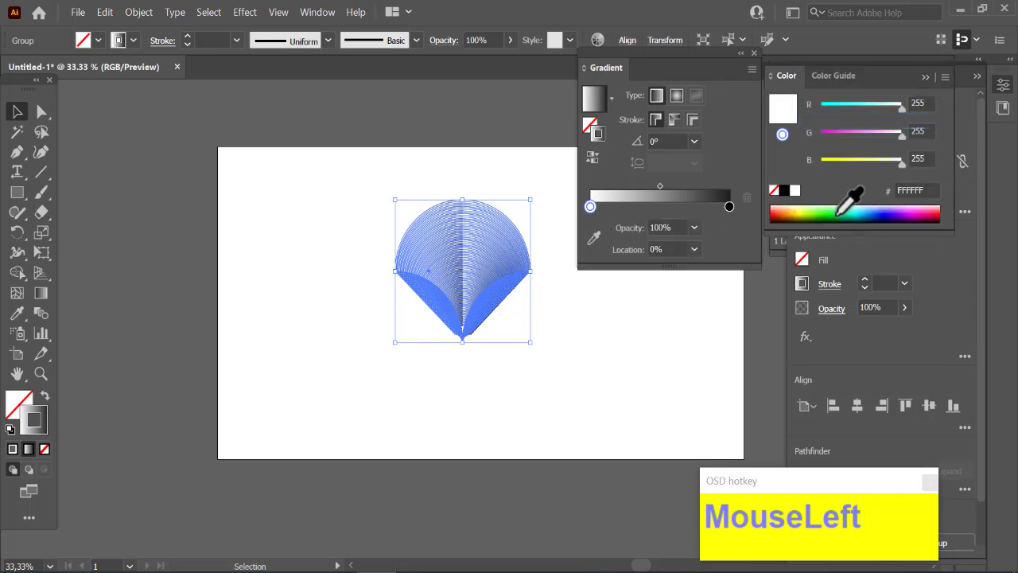
click(868, 209)
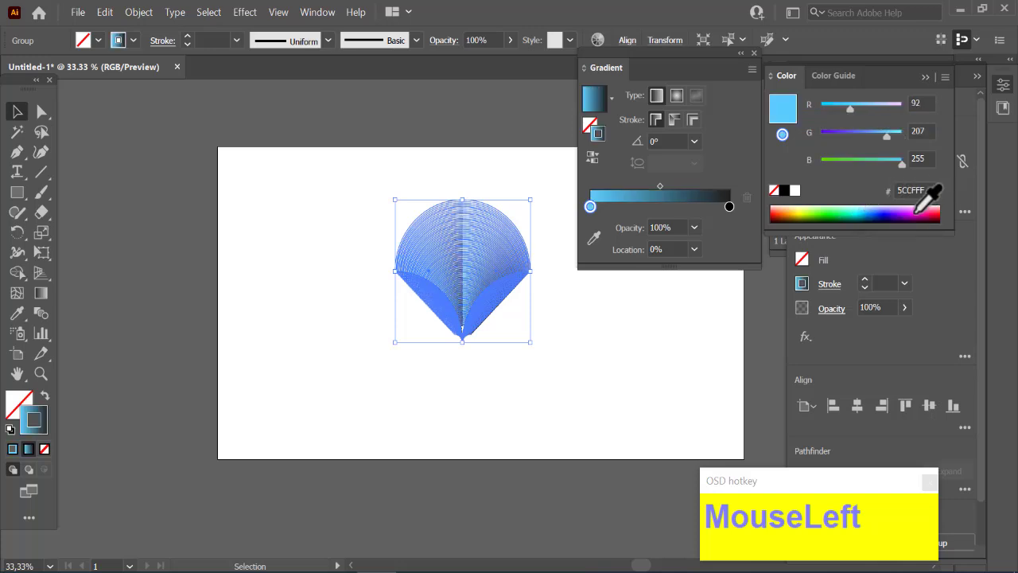
Step: Recolor the stroke gradient's starting stop bright pink and shift the gradient midpoint to about 66%
click(915, 210)
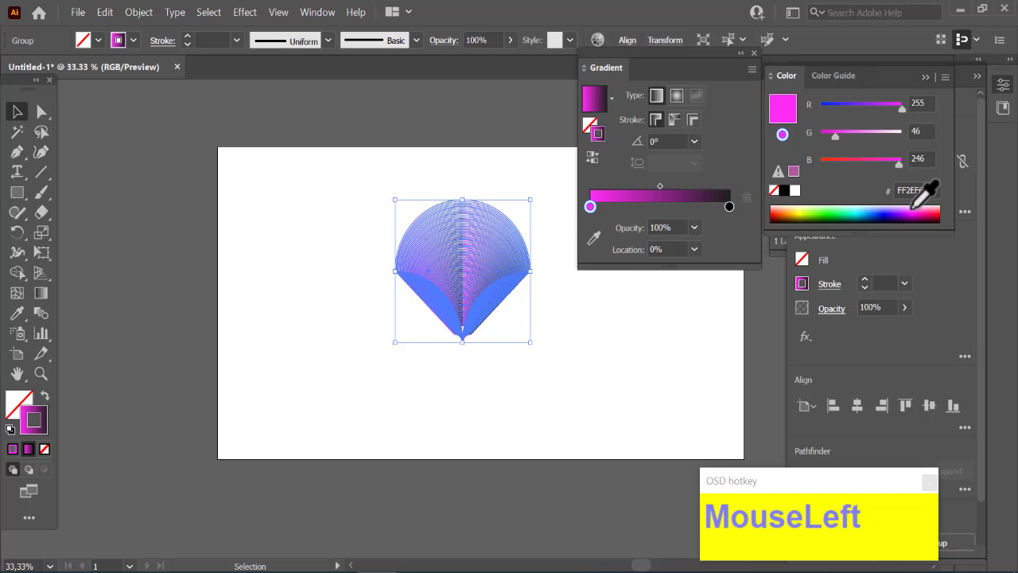
click(909, 208)
drag(661, 186, 682, 187)
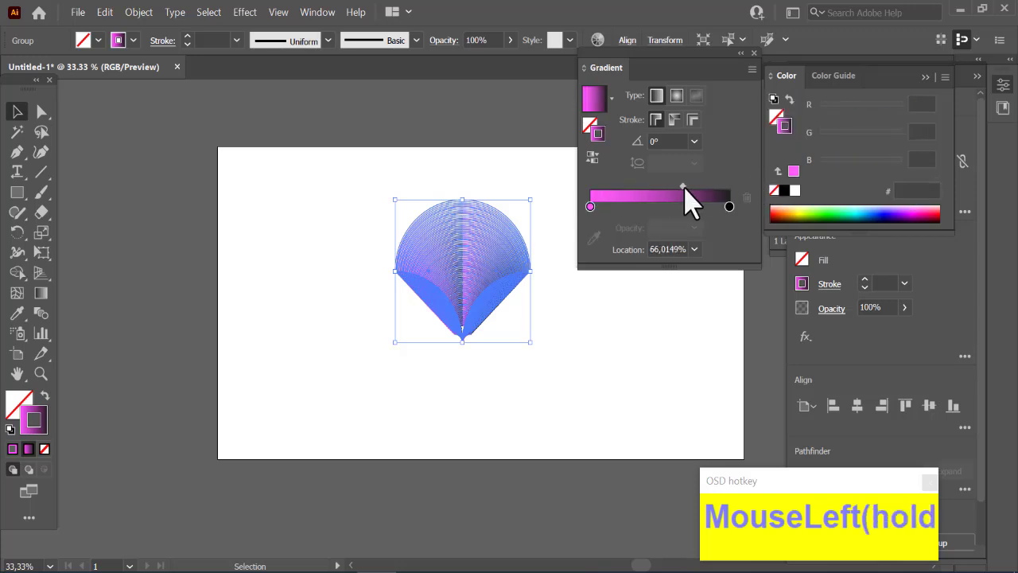
click(256, 232)
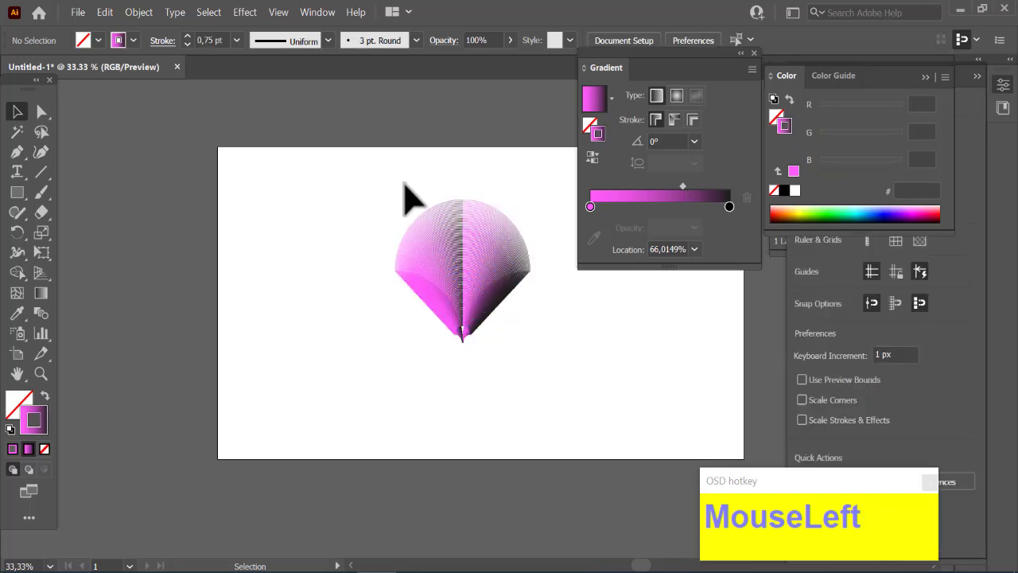
Step: Change the scale group's stroke gradient type to radial
click(511, 320)
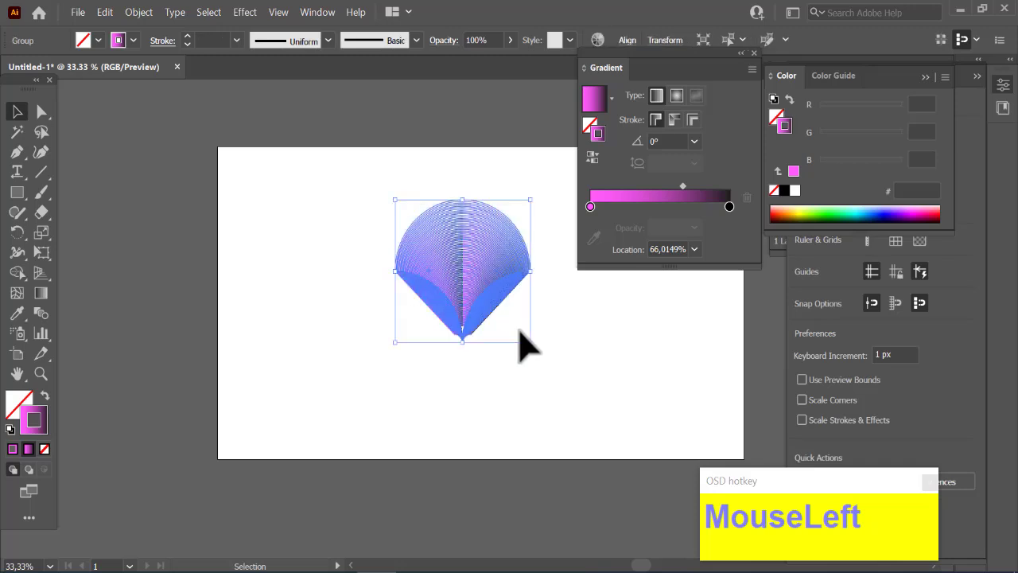
click(676, 96)
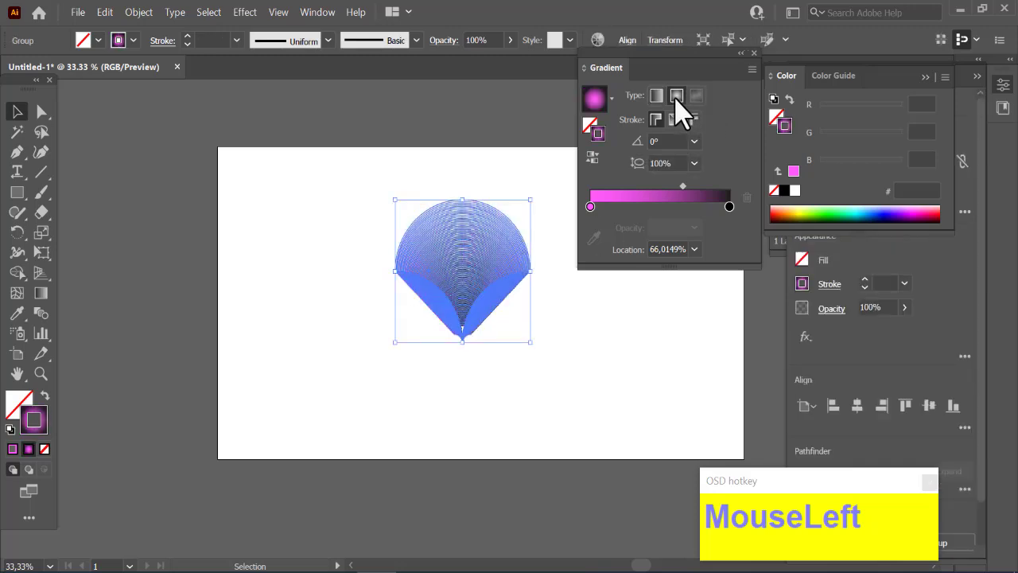
click(381, 189)
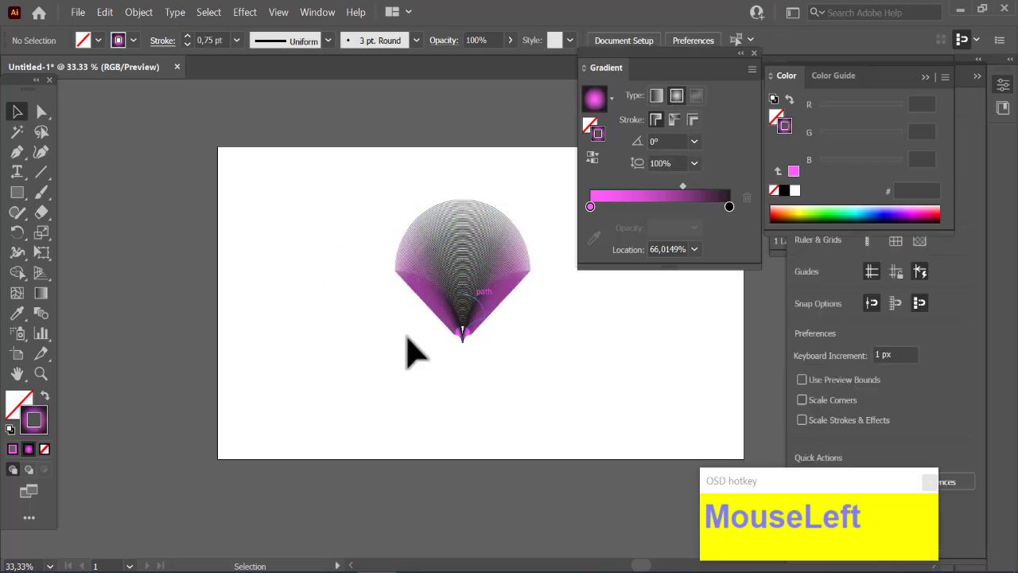
Step: Reflect a copy of the scale group across the horizontal axis, in place over the original
drag(396, 183, 546, 382)
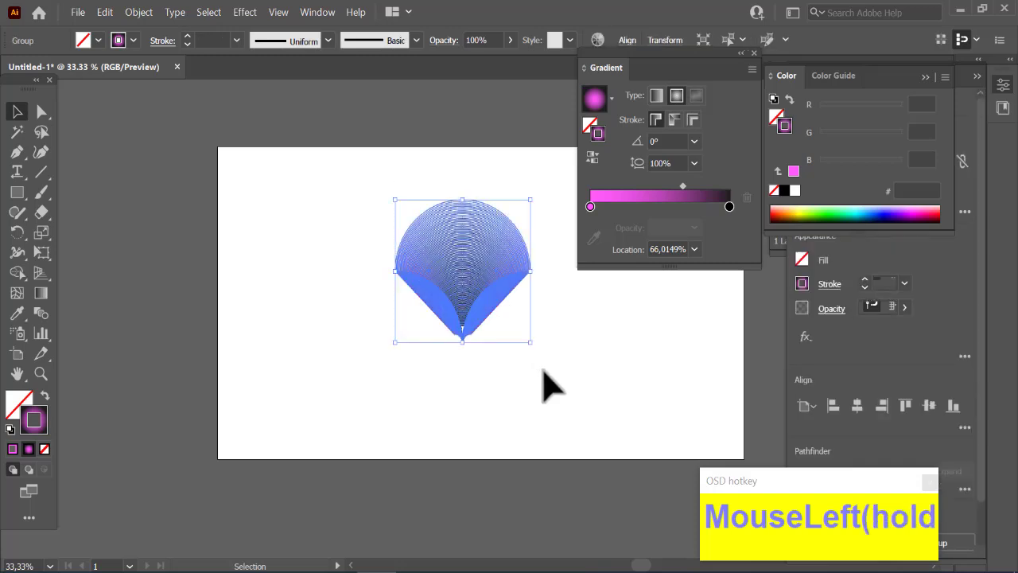
right_click(465, 292)
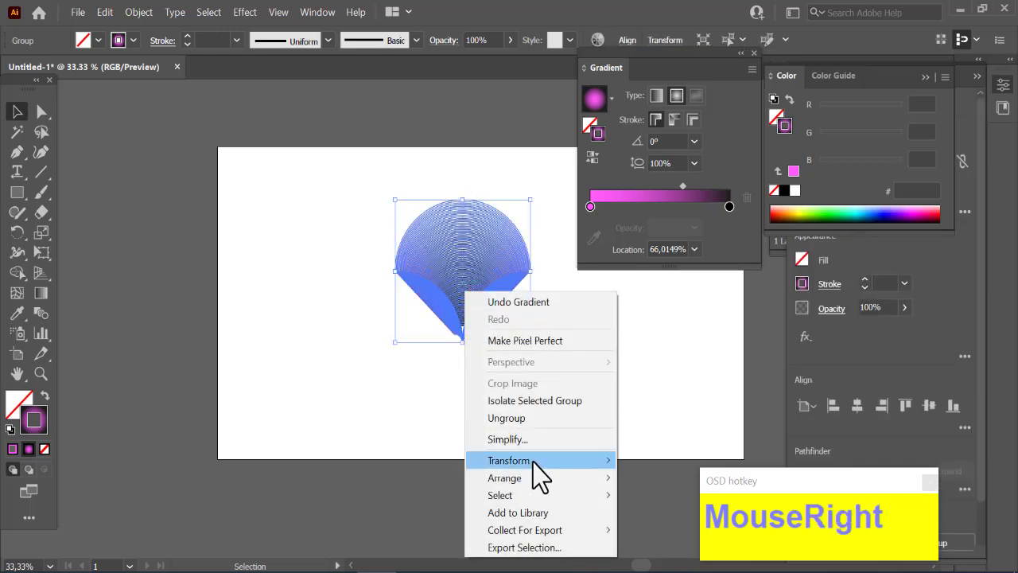
mouse_move(534, 465)
click(661, 517)
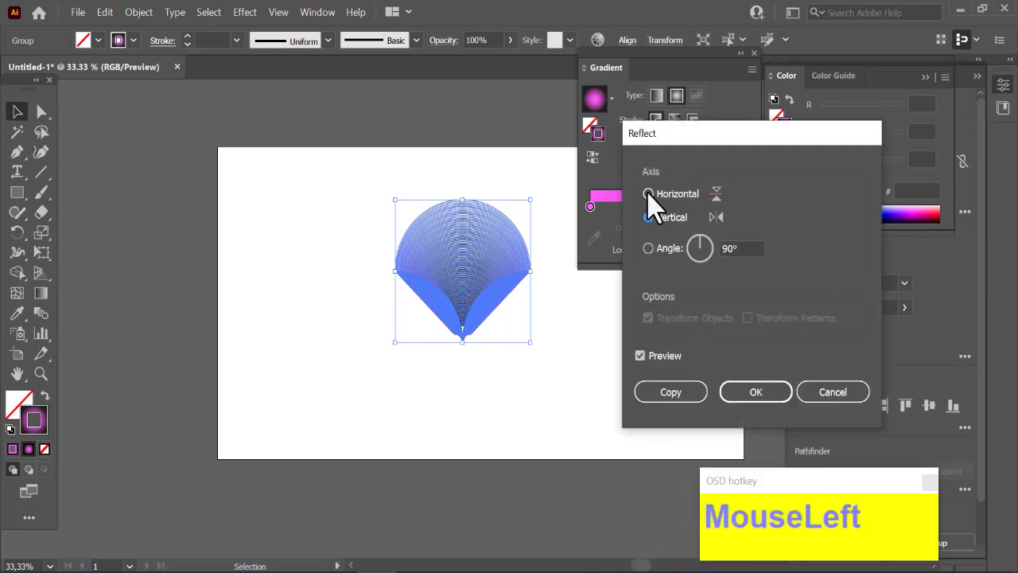
click(648, 194)
click(674, 395)
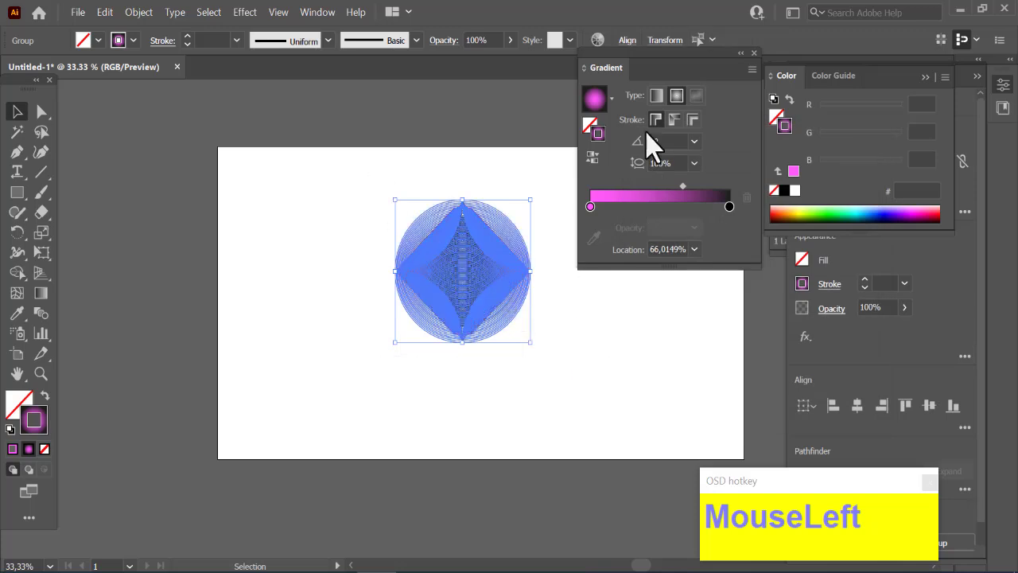
Step: Select both mirrored scale groups, move them together slightly up and left on the artboard, and close the gradient settings
click(627, 41)
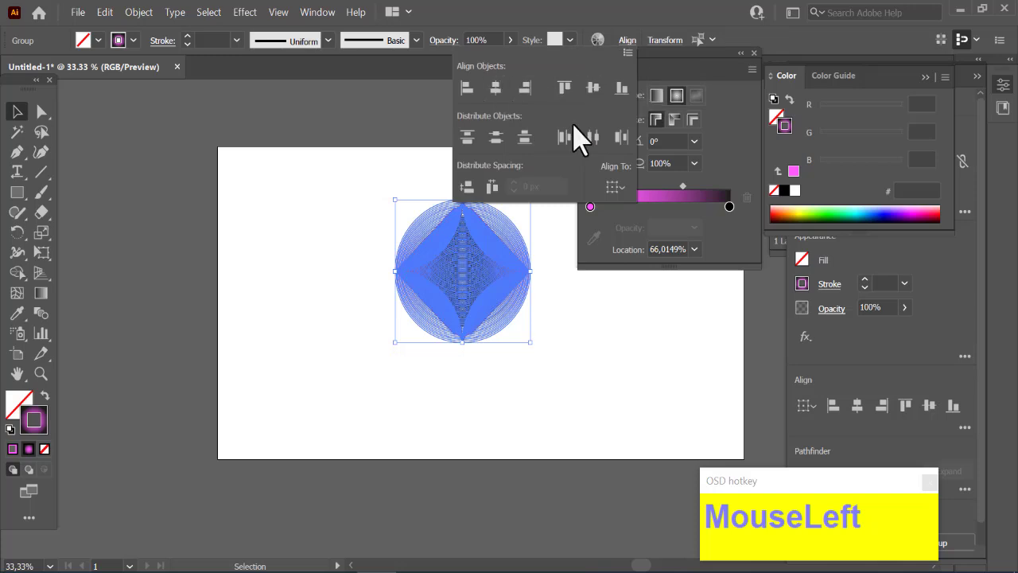
click(593, 389)
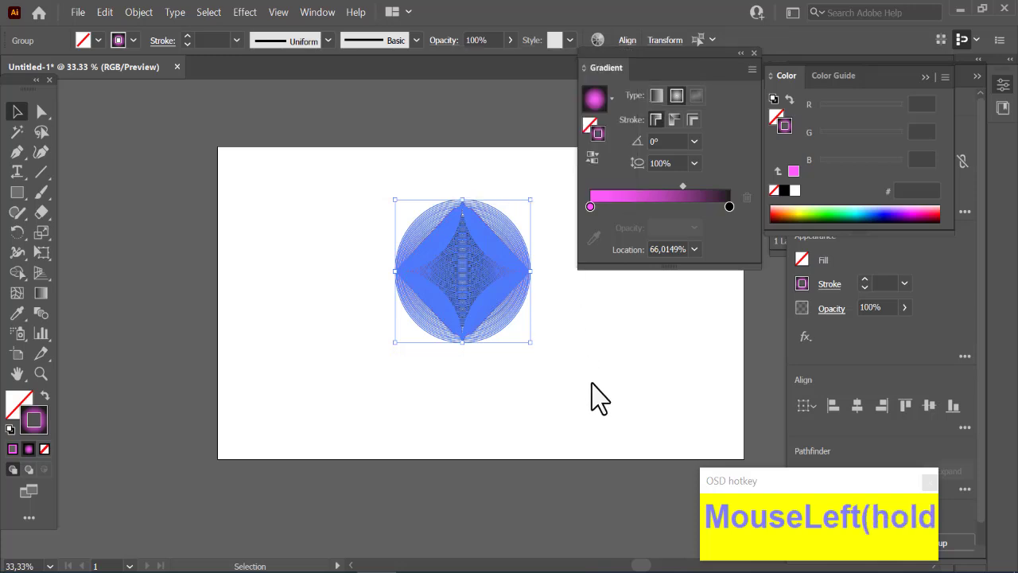
click(553, 433)
drag(379, 212, 545, 405)
drag(465, 297, 386, 266)
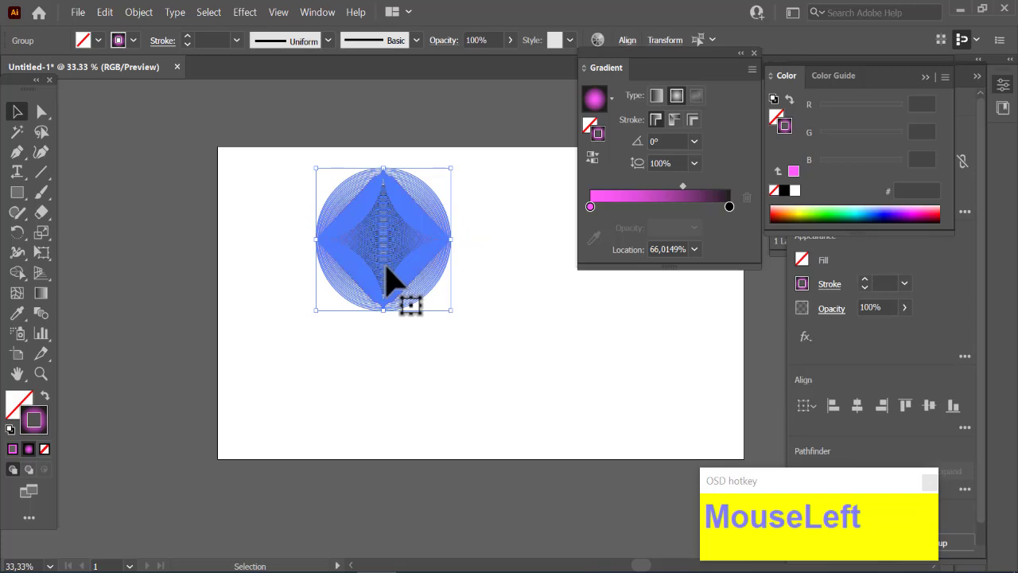
drag(406, 258, 460, 271)
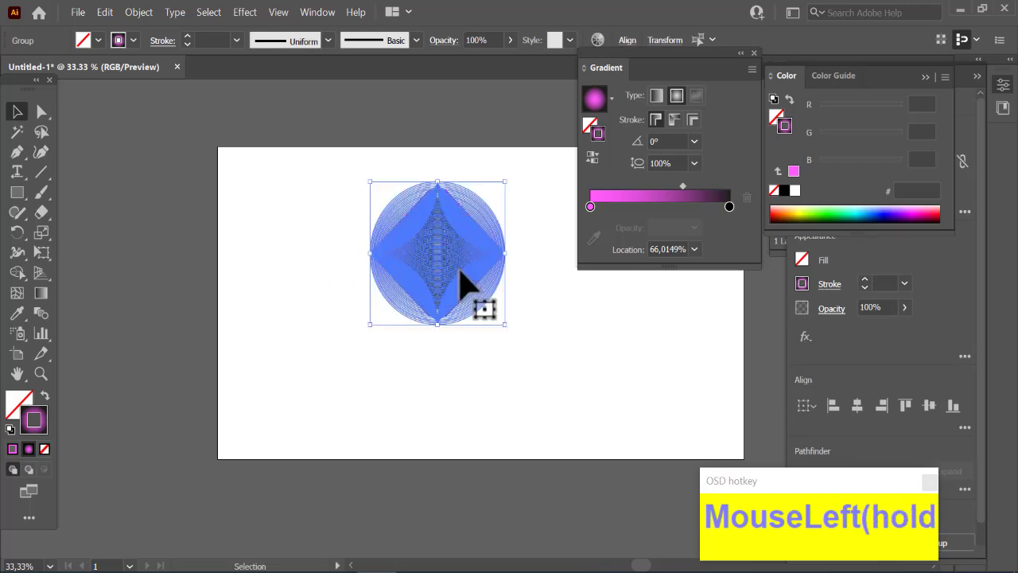
click(755, 54)
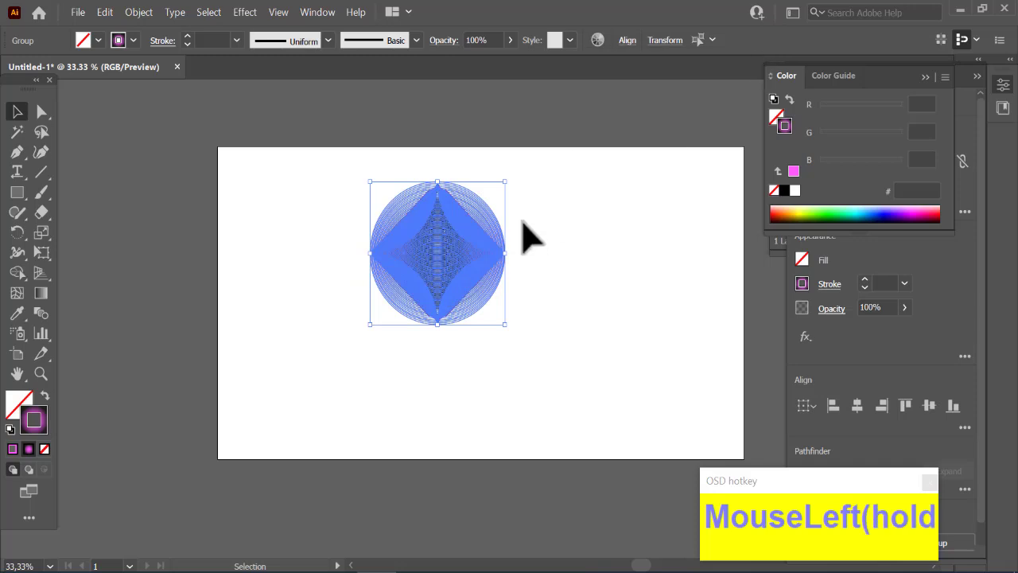
Step: Duplicate the round mirrored form straight below itself and nudge the copy so the two forms touch at their tips
alt+click(458, 276)
drag(459, 275, 457, 412)
key(ctrl+plus)
key(ctrl+plus)
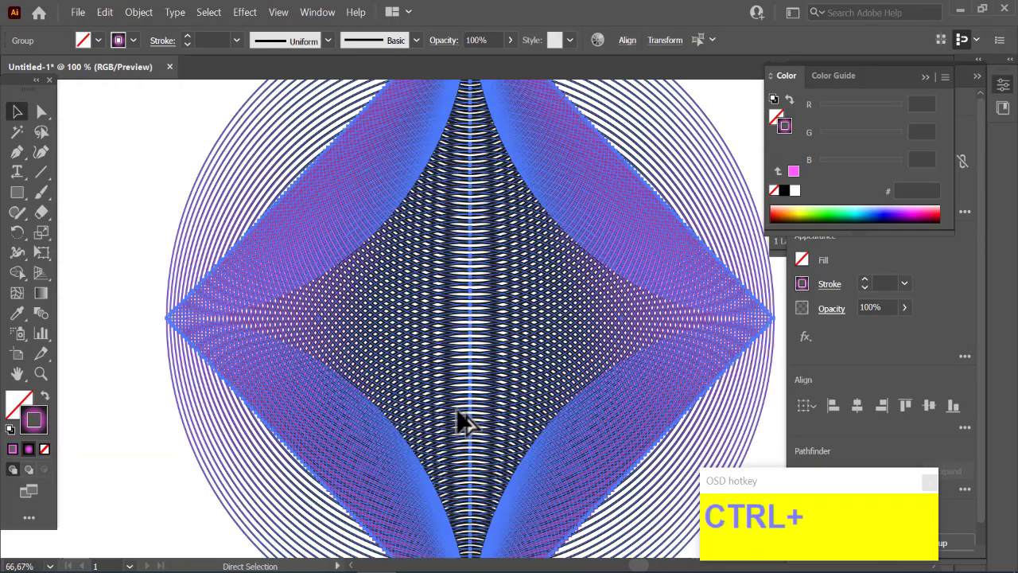
scroll(245, 261, up, 5)
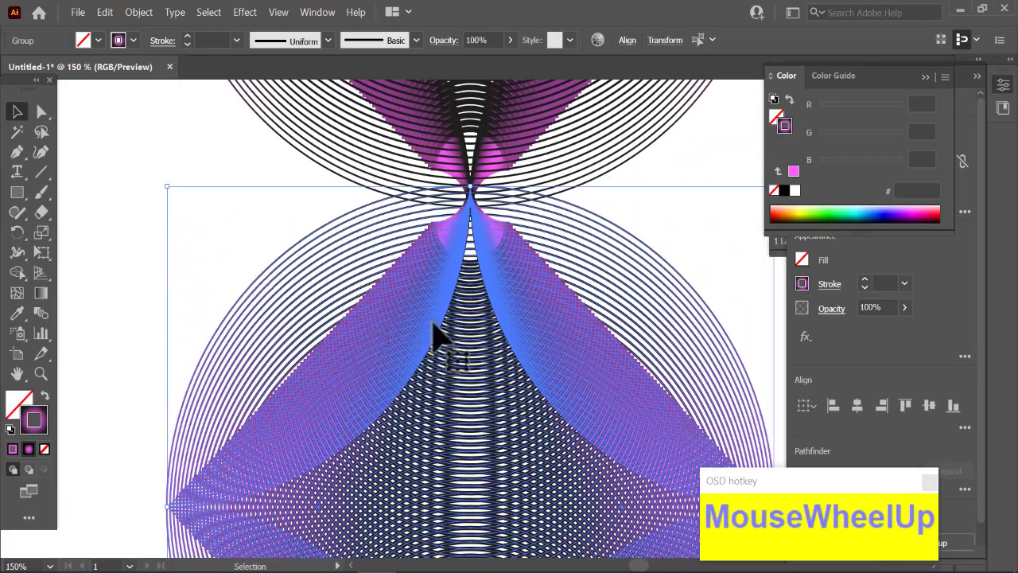
mouse_move(514, 312)
mouse_down()
mouse_move(509, 350)
mouse_move(513, 315)
mouse_move(515, 327)
mouse_up()
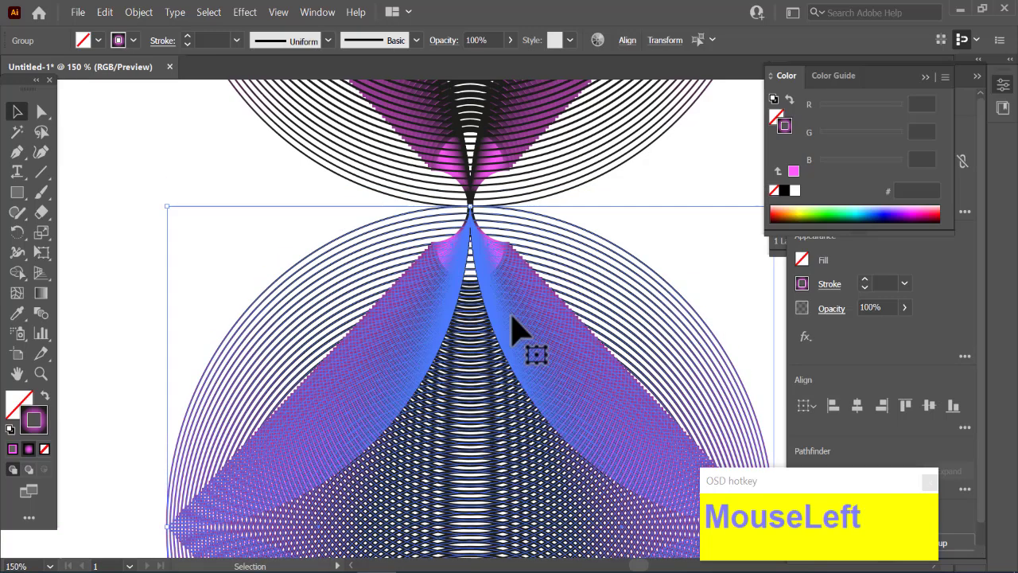
click(187, 167)
Step: Scale both stacked round forms down proportionally to about 63% and move them to the upper middle of the artboard
key(ctrl+minus)
key(ctrl+minus)
key(ctrl+minus)
key(ctrl+minus)
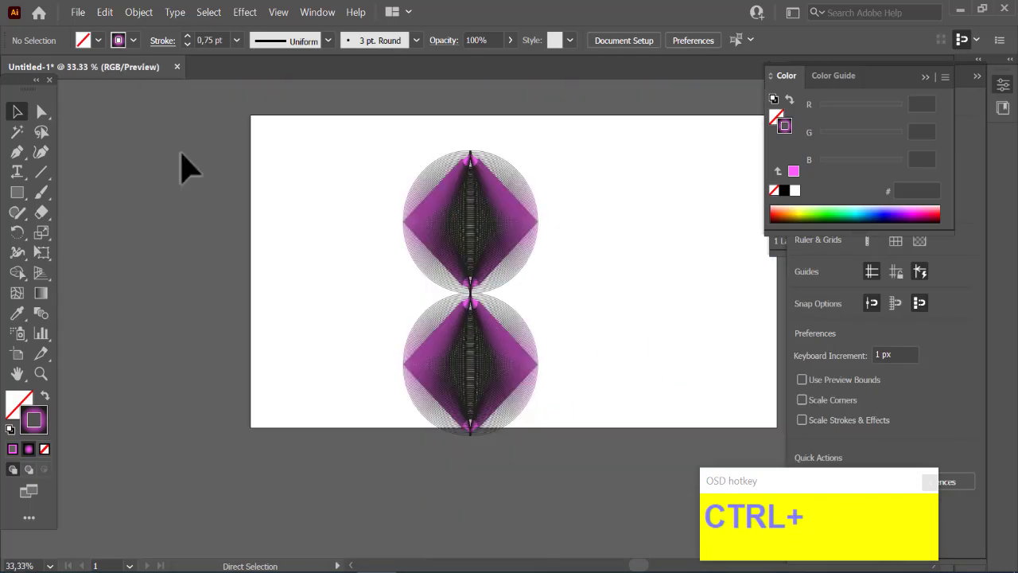
drag(384, 155, 562, 432)
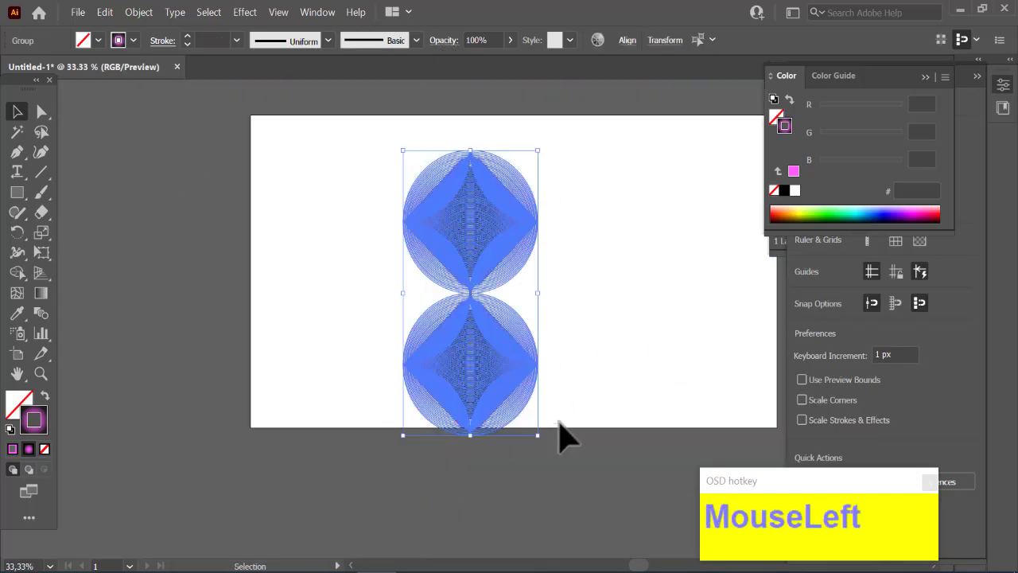
key(shift)
drag(539, 152, 516, 203)
drag(489, 243, 513, 211)
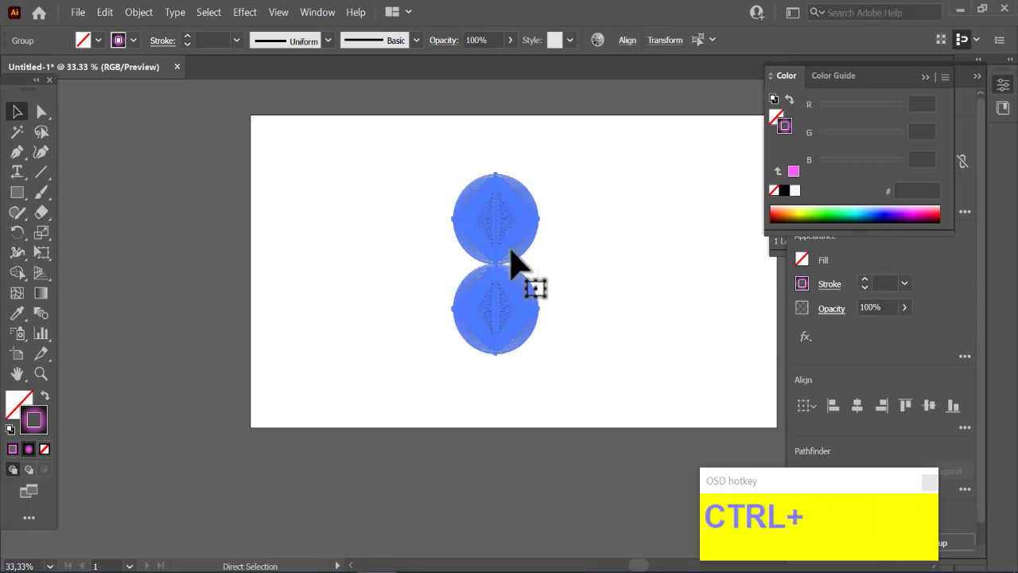
Step: Paste a copy of the stacked forms in front and rotate it 90° to make a four-petal cross
key(ctrl+c)
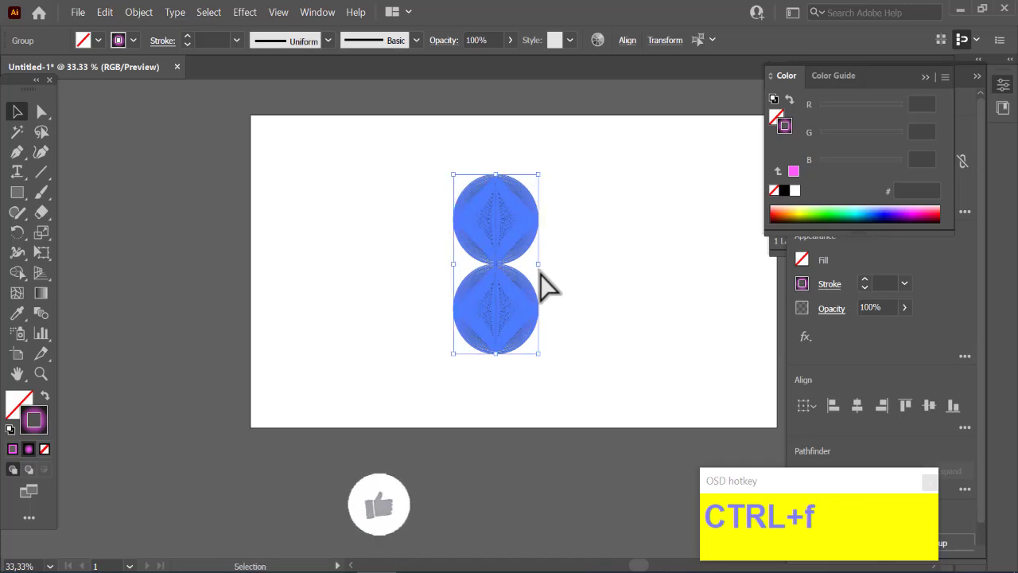
drag(541, 167, 597, 295)
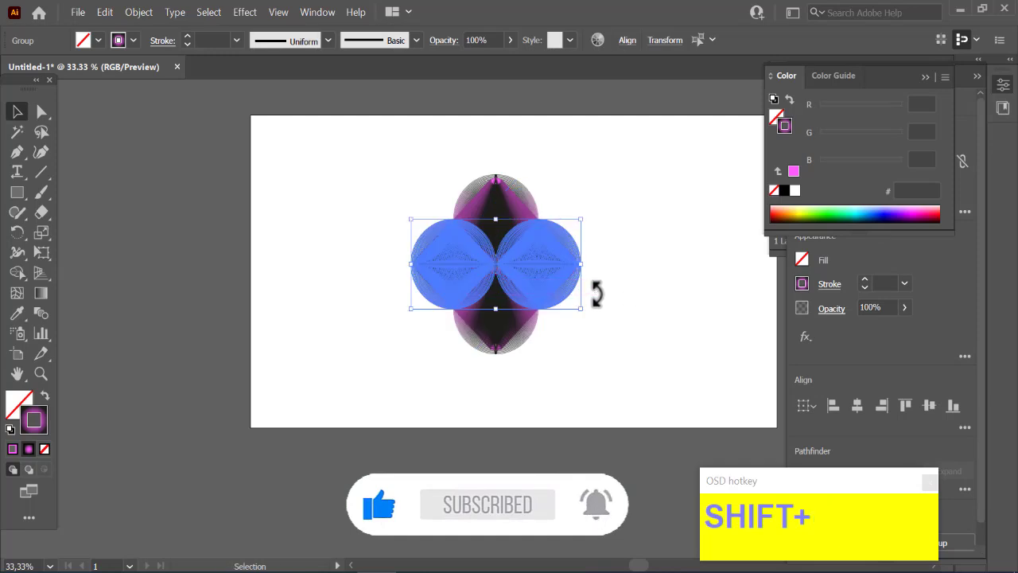
click(642, 329)
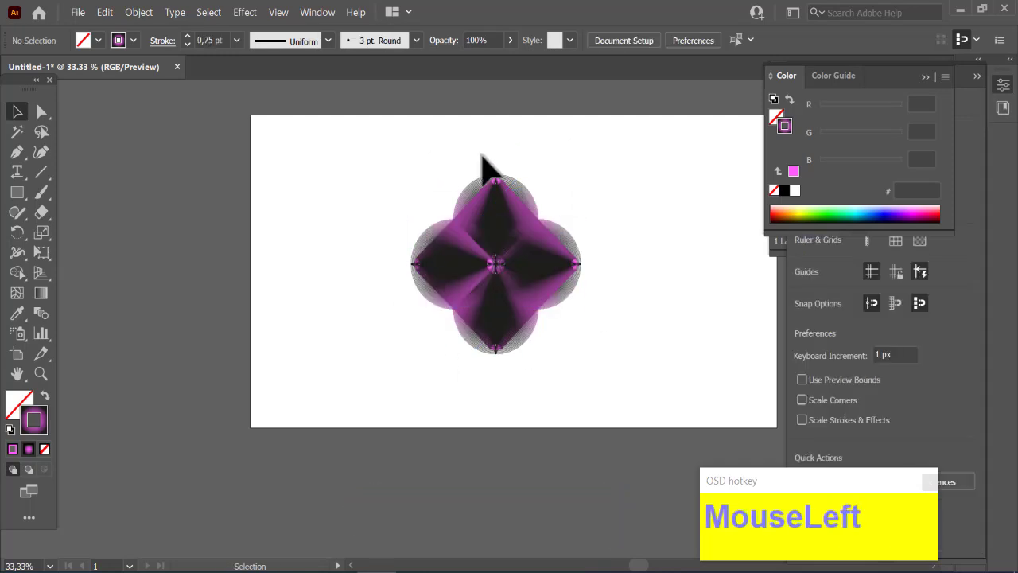
Step: Paste a copy of the whole four-petal cross in front and rotate it 45° to make an eight-petal form
key(ctrl+plus)
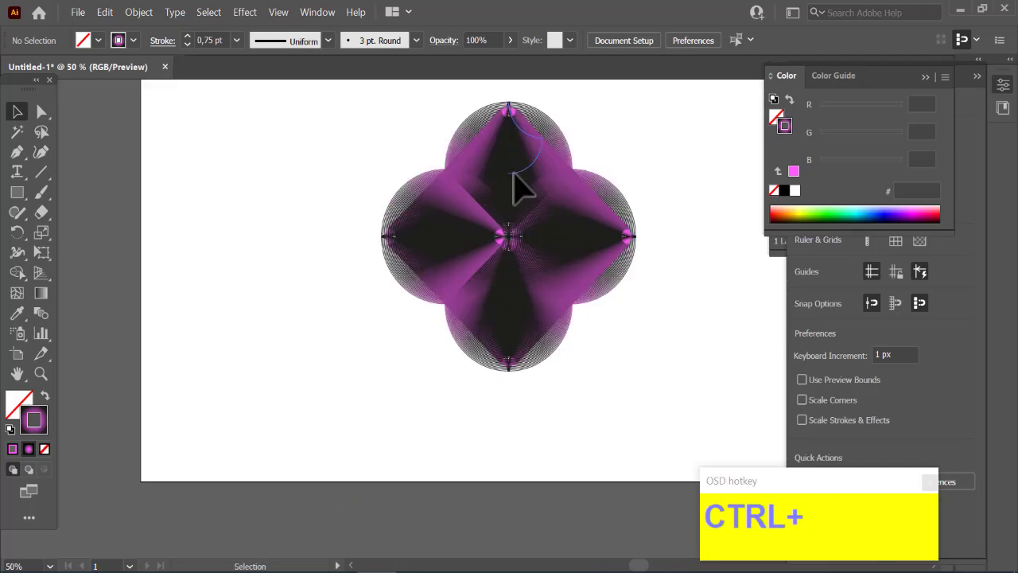
scroll(295, 424, up, 2)
drag(397, 171, 649, 446)
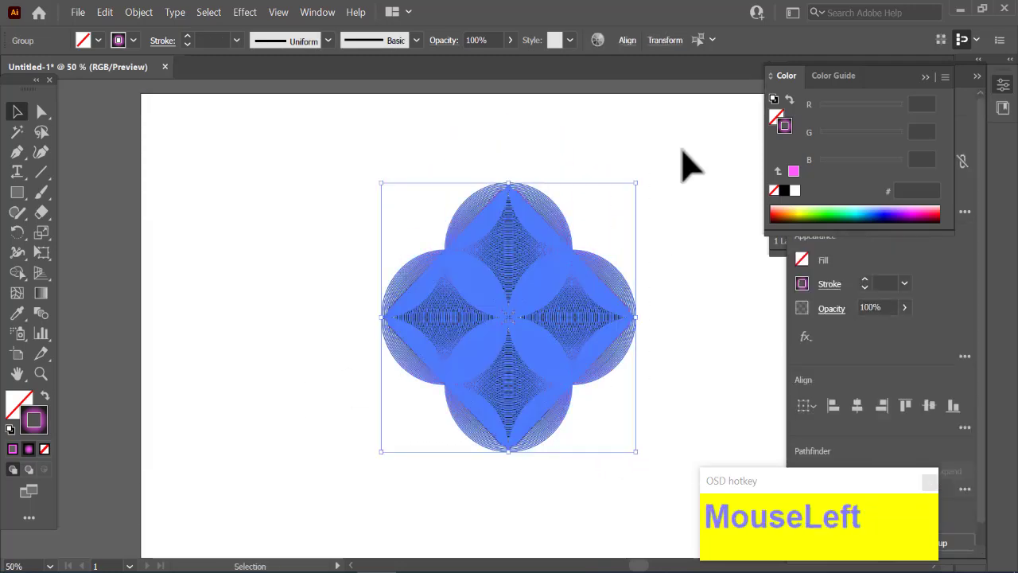
key(ctrl)
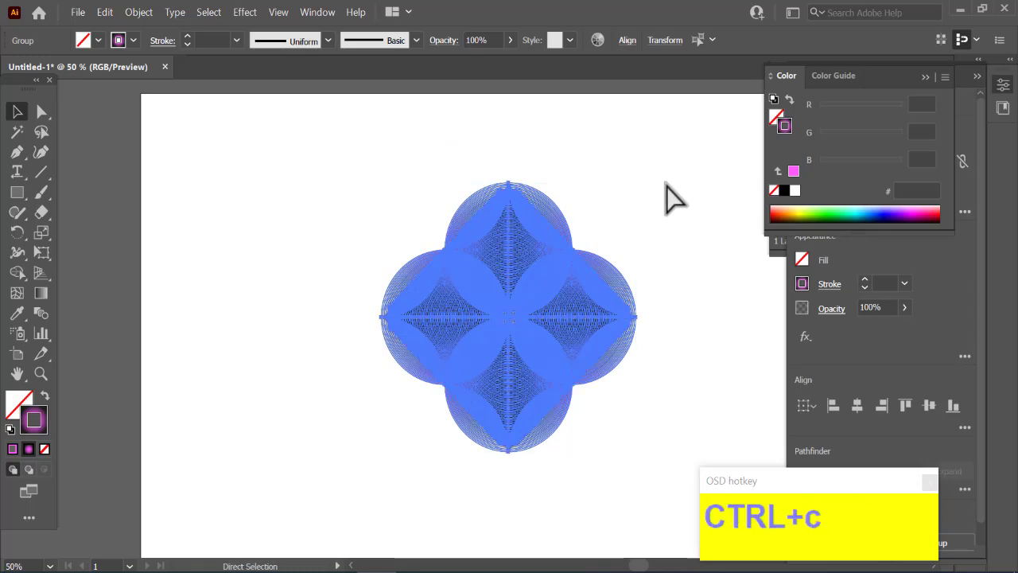
key(shift)
drag(641, 180, 703, 299)
click(703, 263)
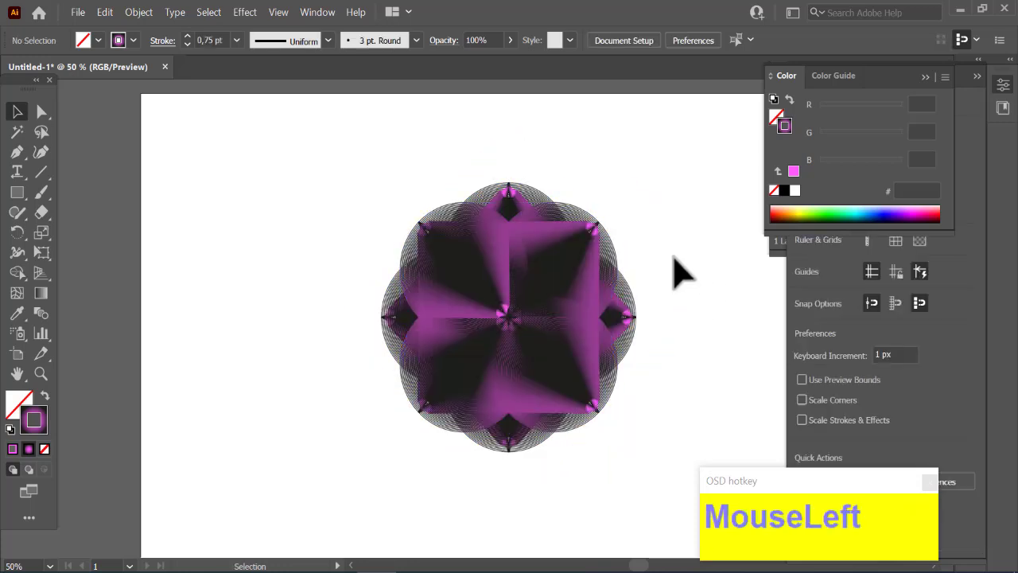
Step: Enlarge the whole eight-petal form proportionally from its center to about 140%
drag(401, 152, 656, 475)
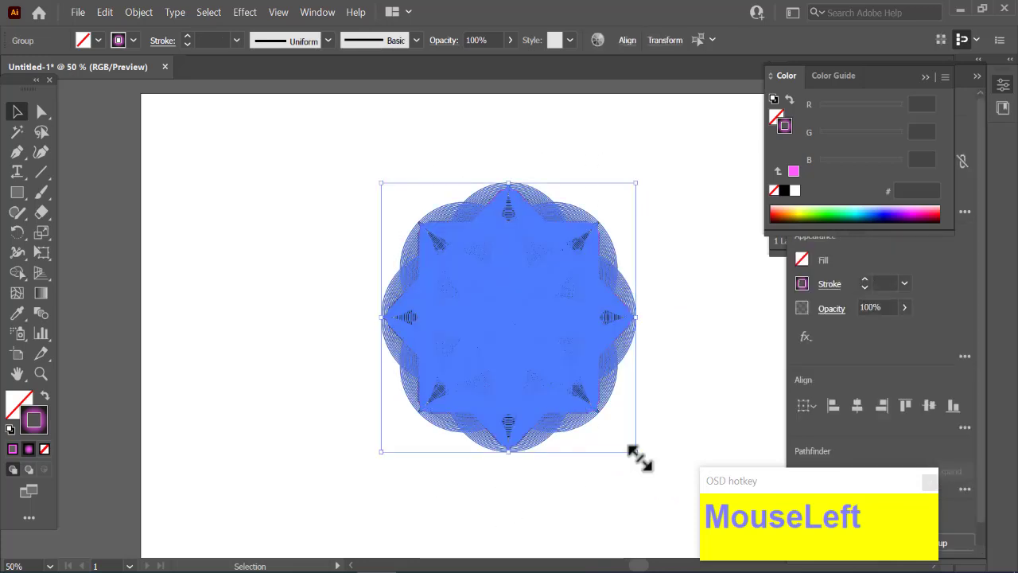
key(shift)
drag(639, 458, 688, 508)
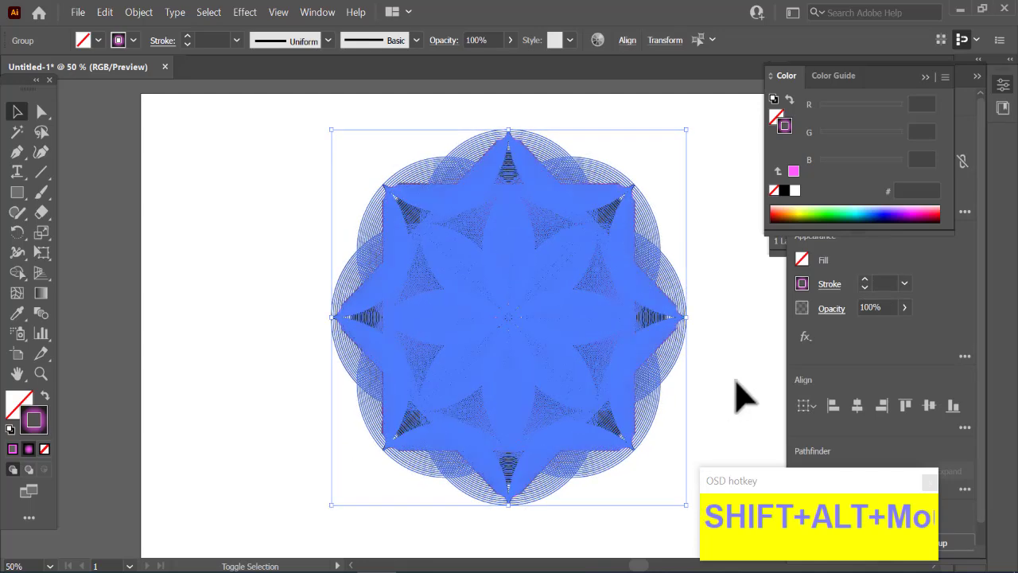
click(738, 396)
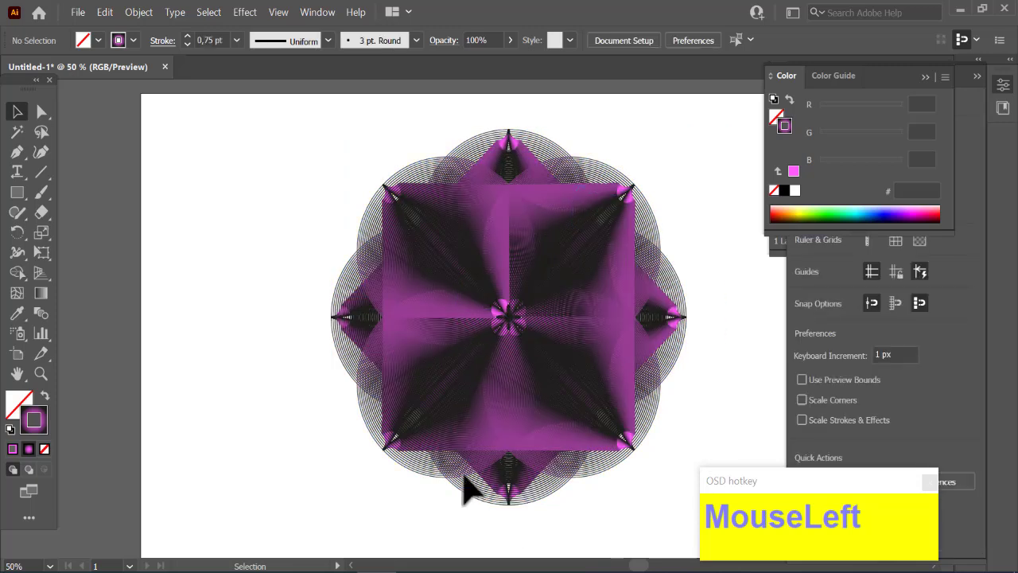
Step: Move the whole eight-petal form slightly right and down, near the artboard's center
key(ctrl+minus)
key(ctrl+minus)
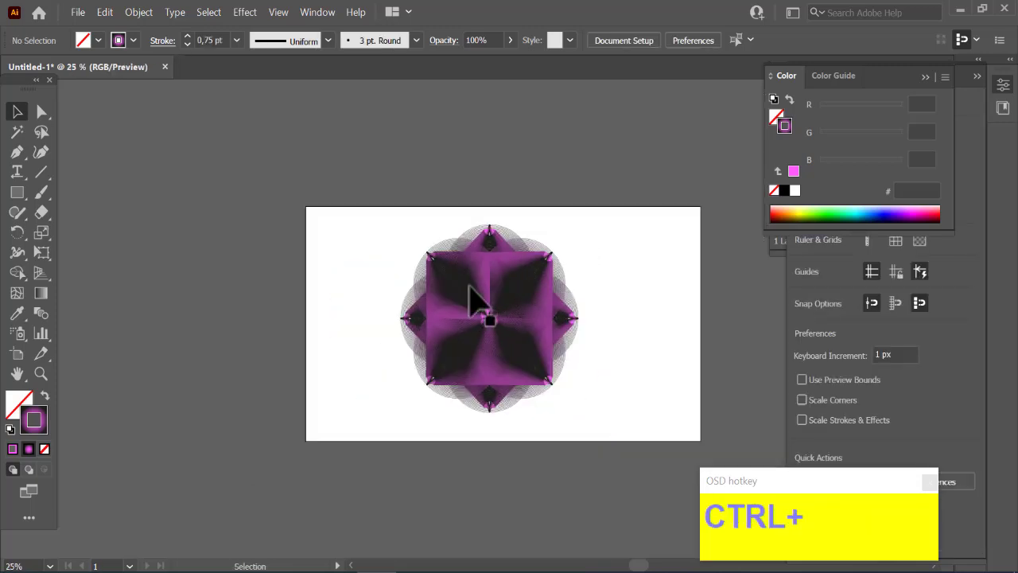
drag(381, 227, 605, 416)
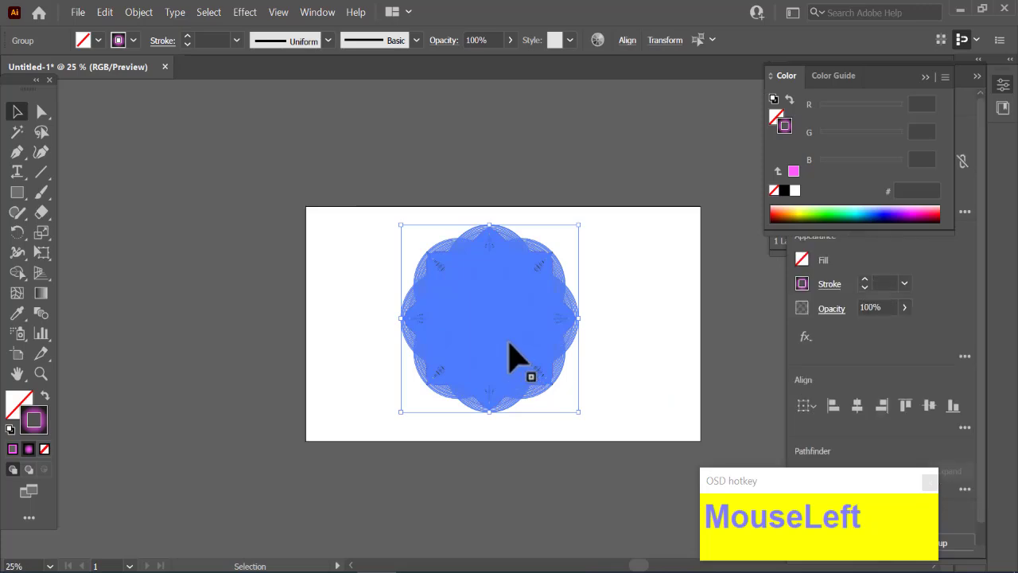
drag(529, 347, 535, 362)
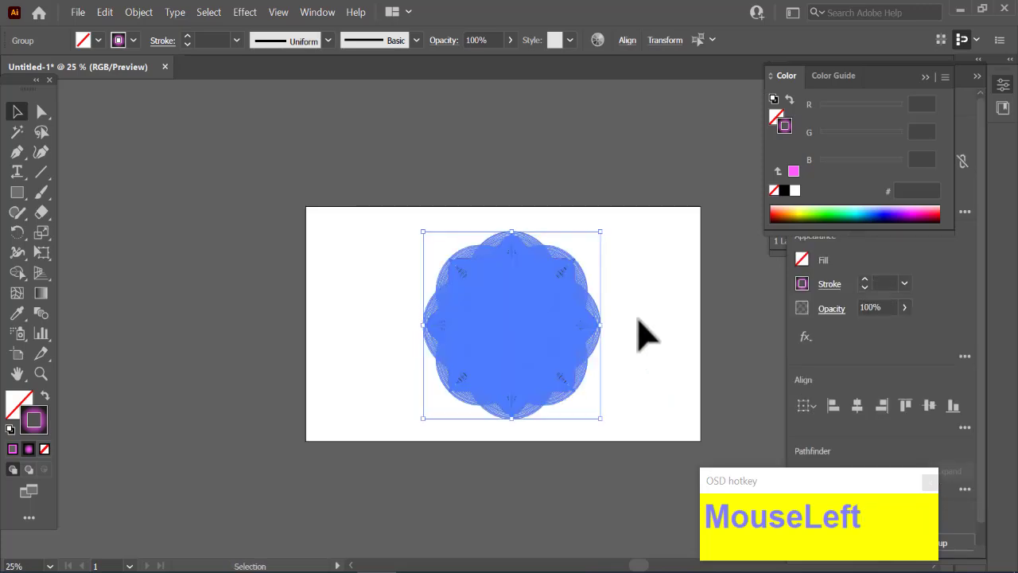
click(645, 334)
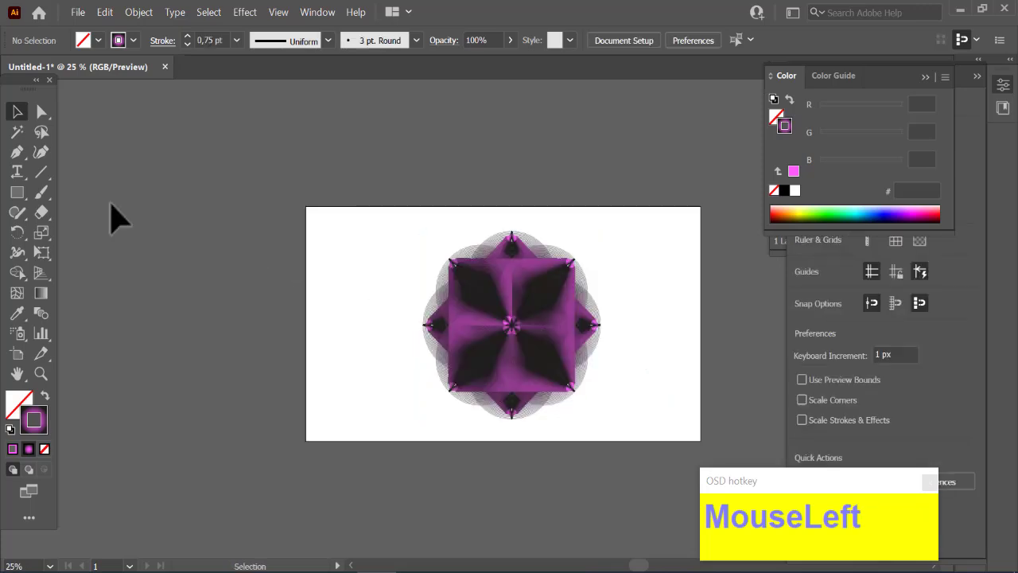
Step: Draw a rectangle covering the whole artboard, filled with the pink radial gradient, and send it behind the mandala
click(23, 192)
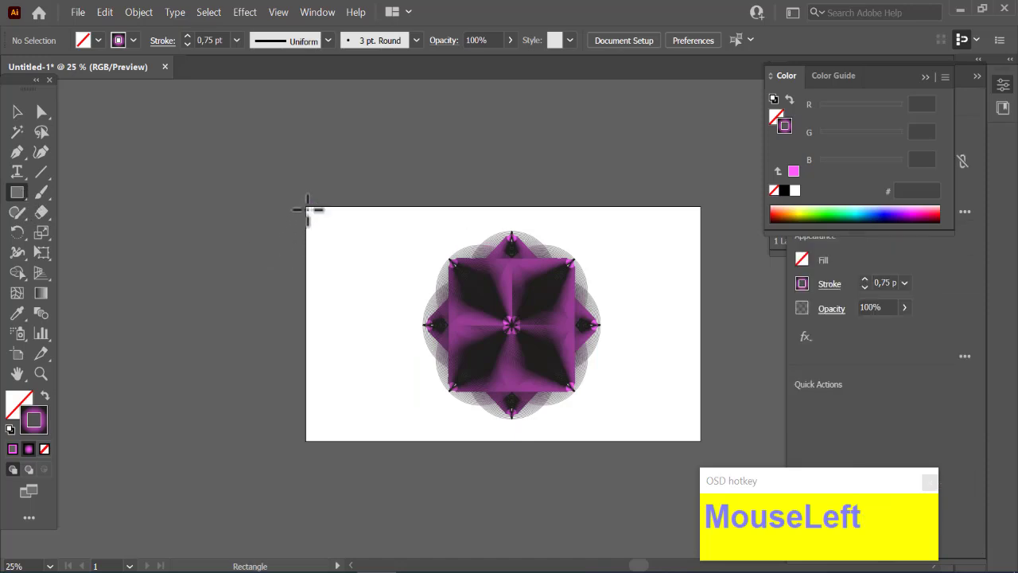
mouse_move(305, 206)
mouse_down()
mouse_move(422, 266)
mouse_move(618, 405)
mouse_move(730, 449)
mouse_move(700, 437)
mouse_up()
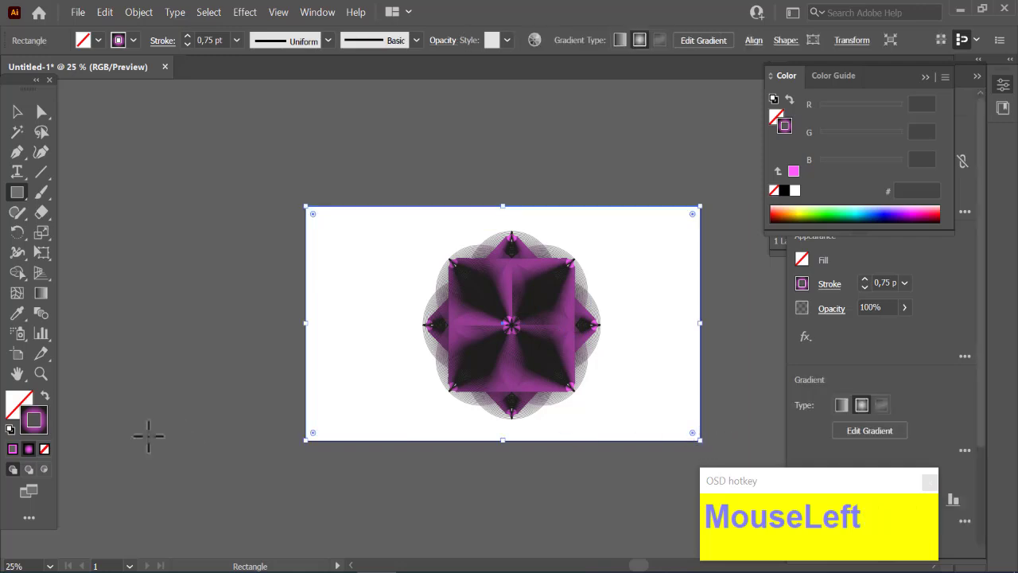
click(46, 396)
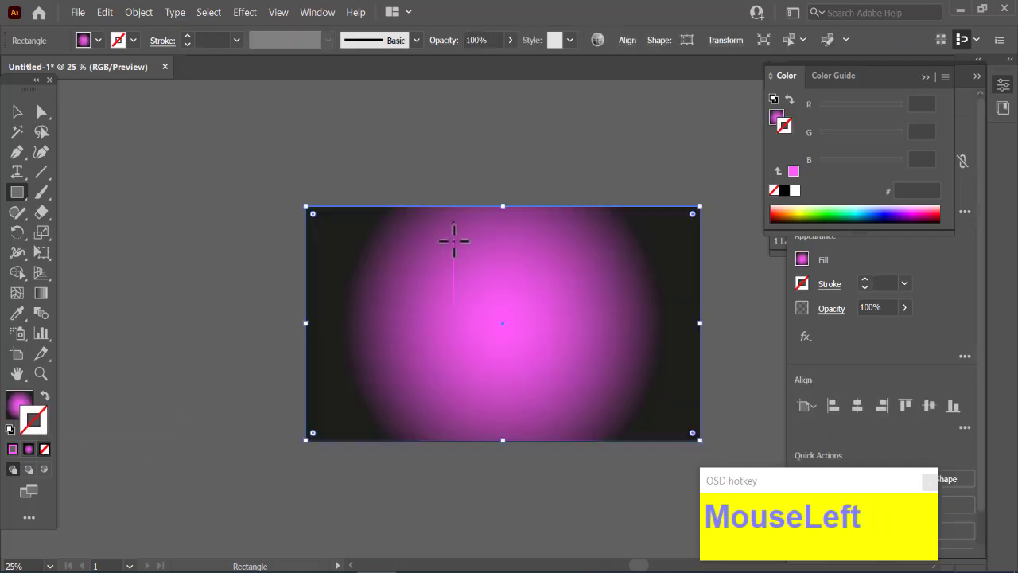
right_click(462, 299)
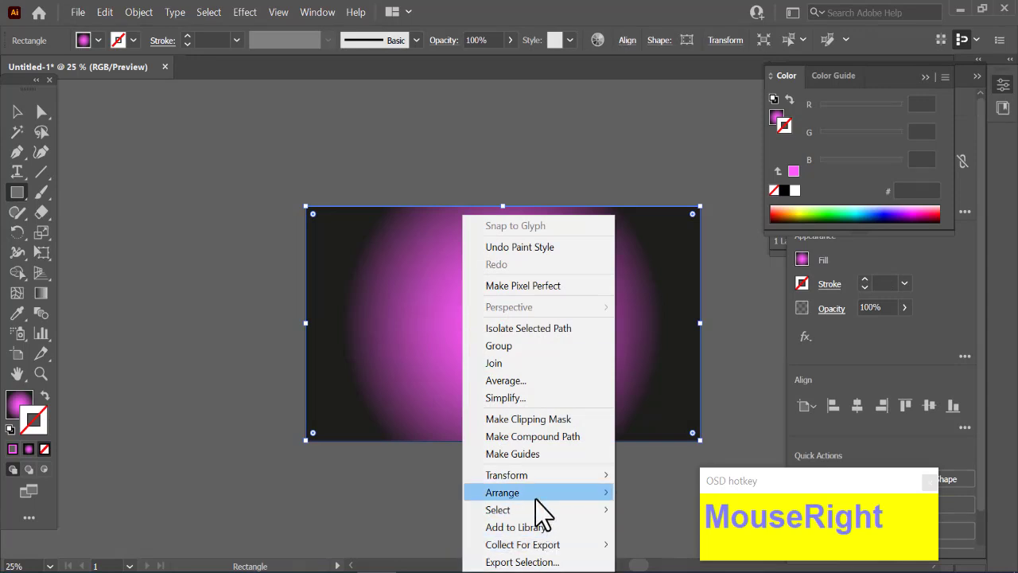
mouse_move(535, 495)
click(663, 544)
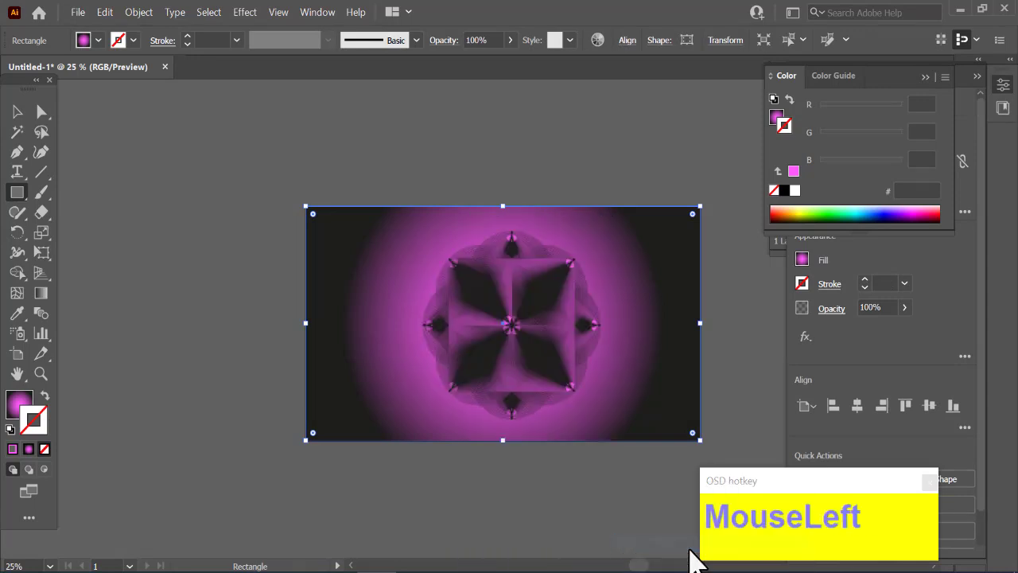
Step: Change the background rectangle's fill to solid black and remove its stroke
double_click(24, 402)
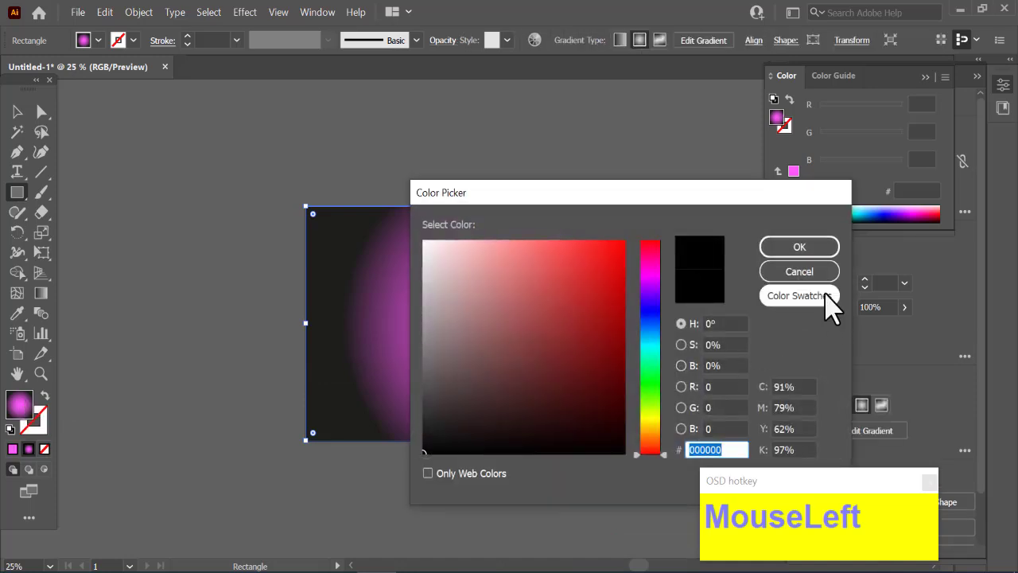
click(806, 252)
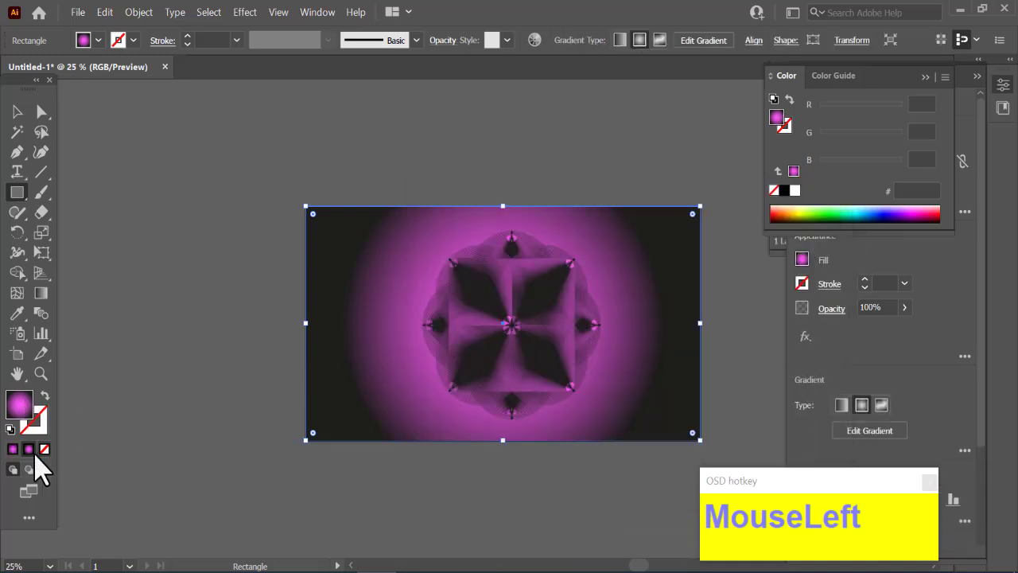
click(10, 428)
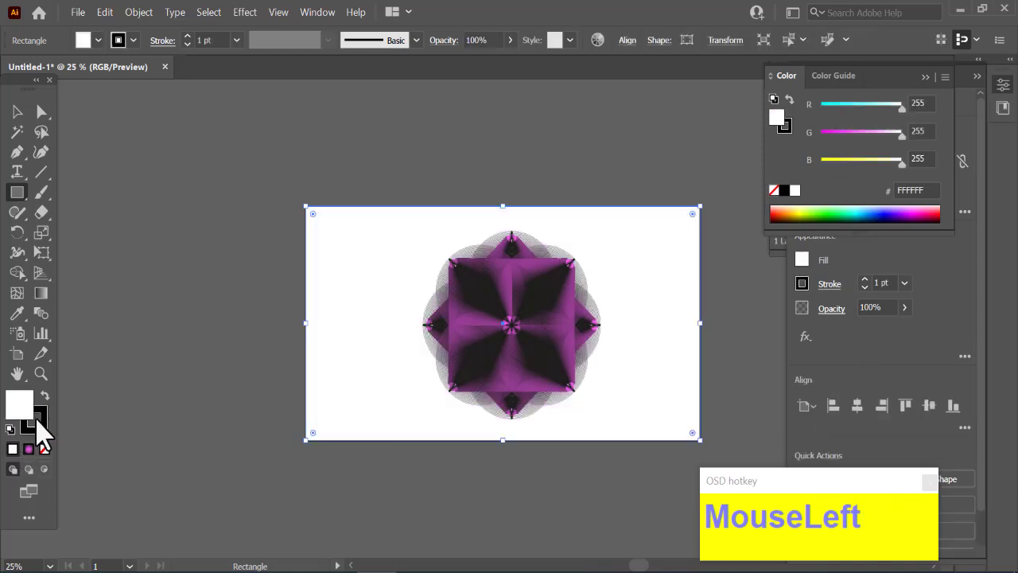
click(45, 396)
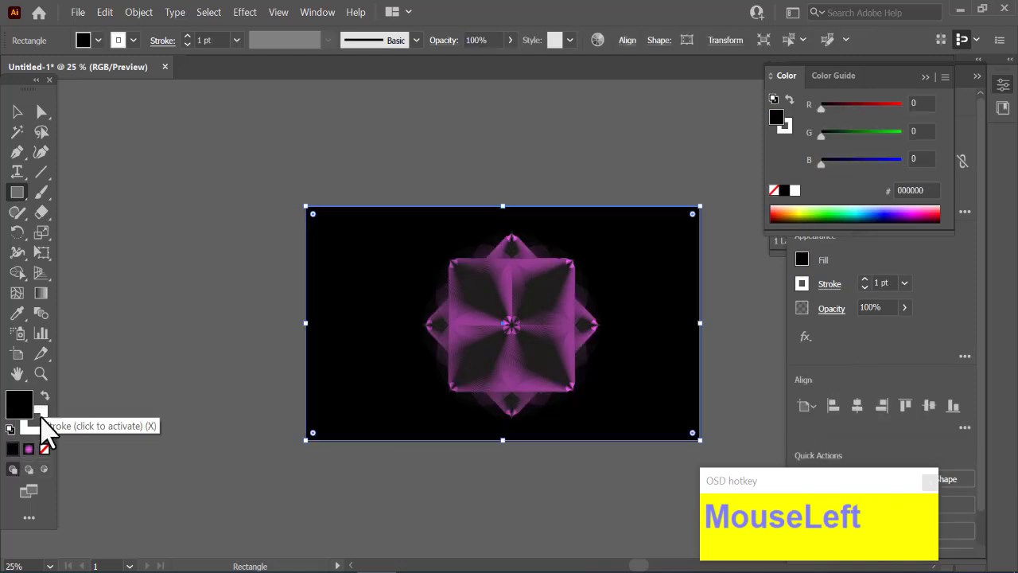
click(41, 419)
click(44, 450)
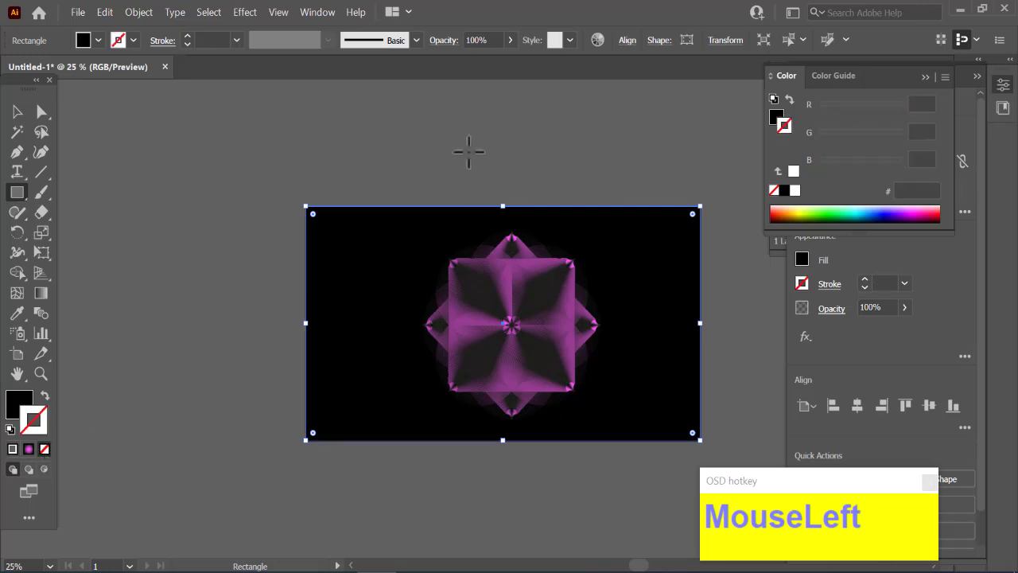
Step: Select the black background rectangle and lock it in place
click(20, 112)
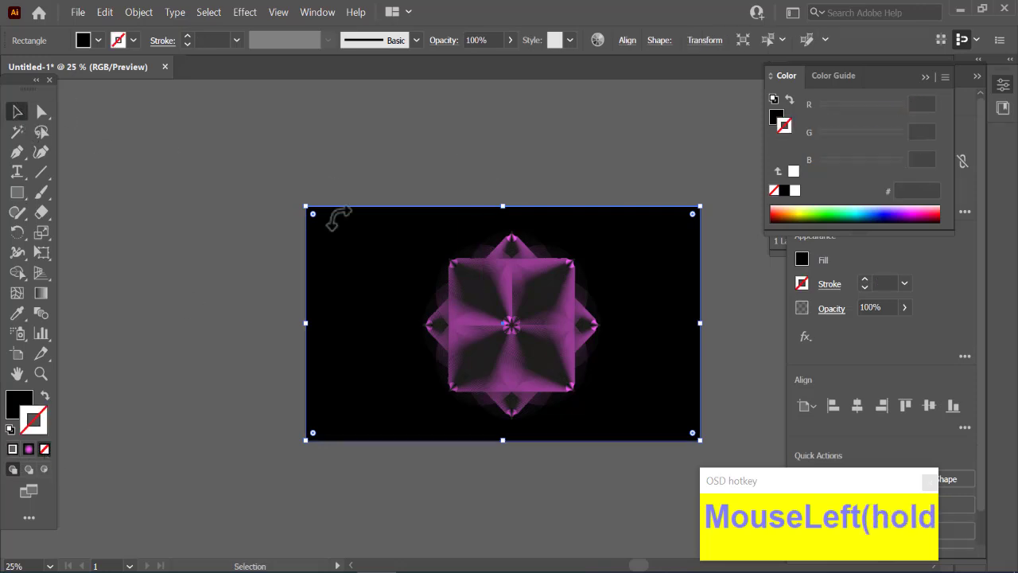
click(531, 175)
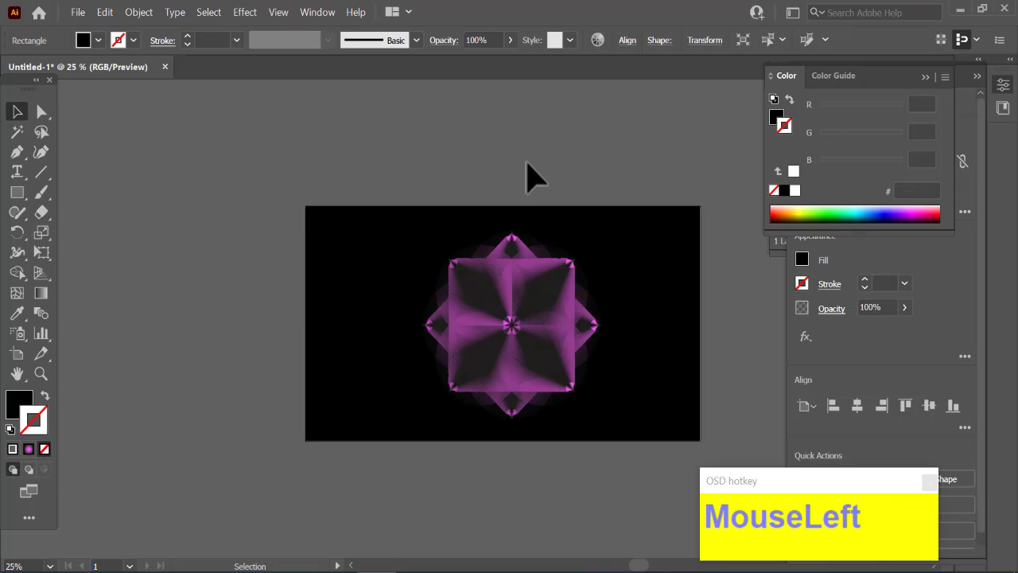
click(593, 398)
click(136, 13)
mouse_move(208, 117)
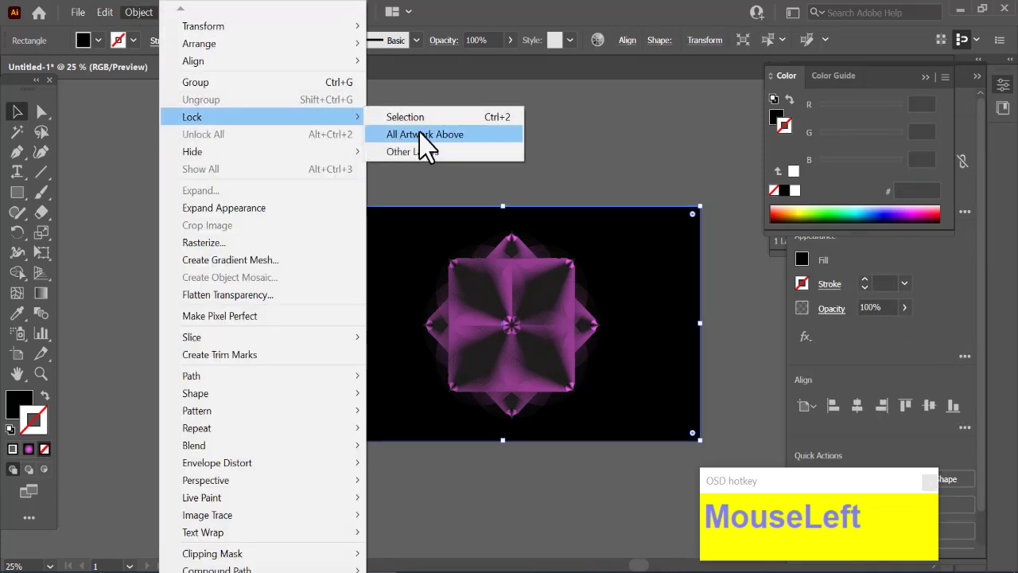
click(426, 118)
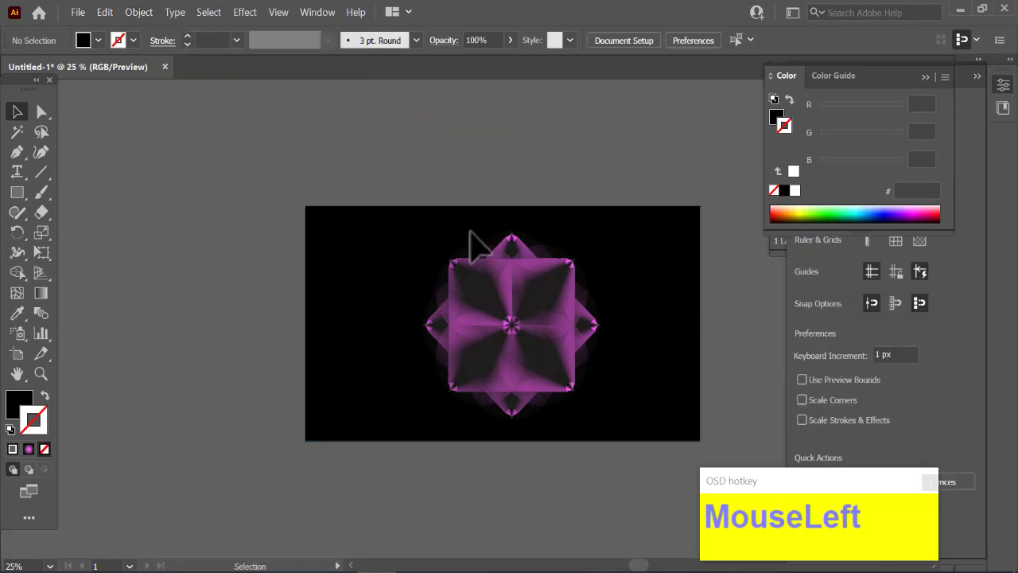
Step: Select the whole eight-petal mandala and move it slightly left and up, nearer the artboard's center
drag(431, 243, 610, 411)
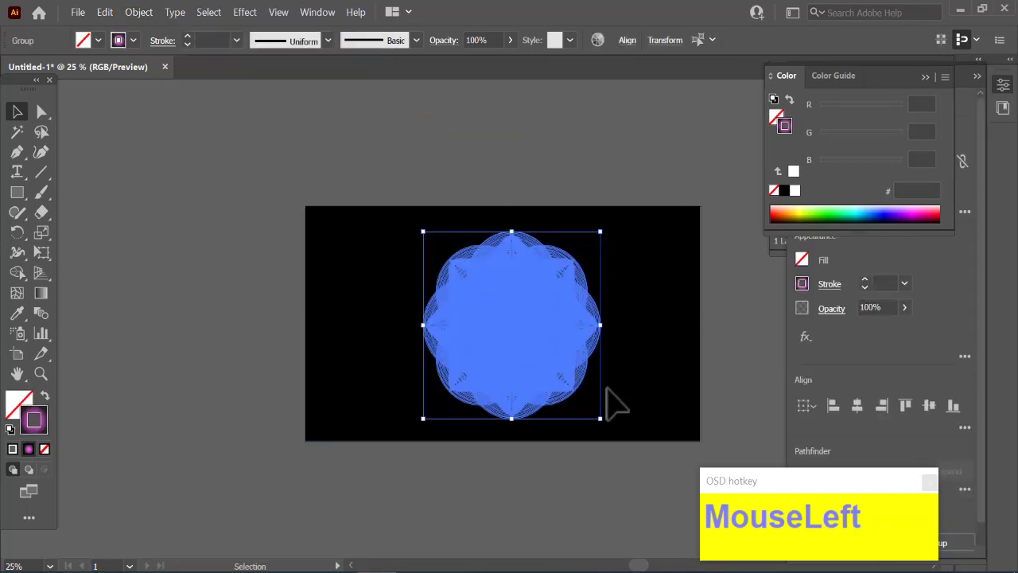
drag(506, 318, 499, 313)
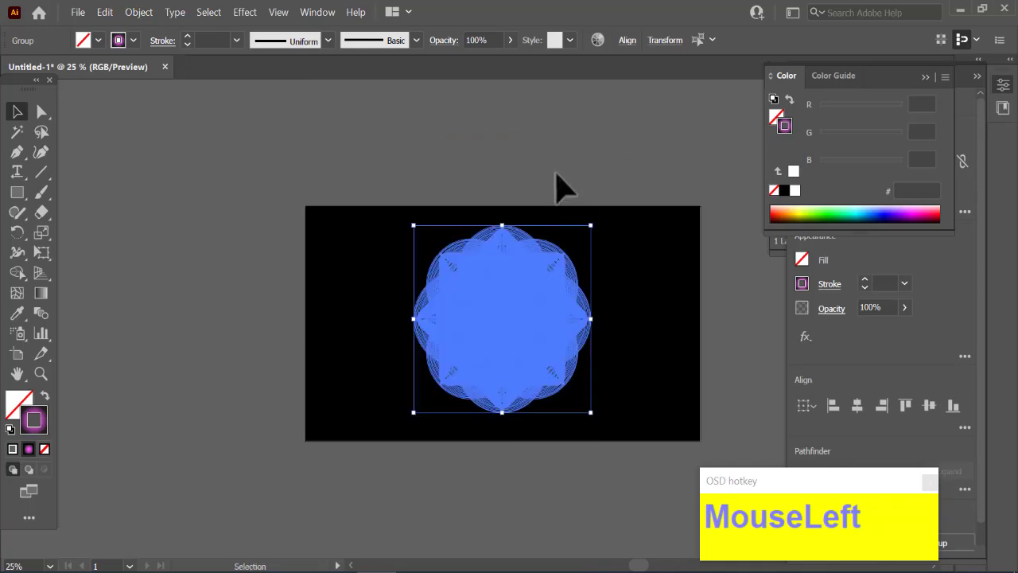